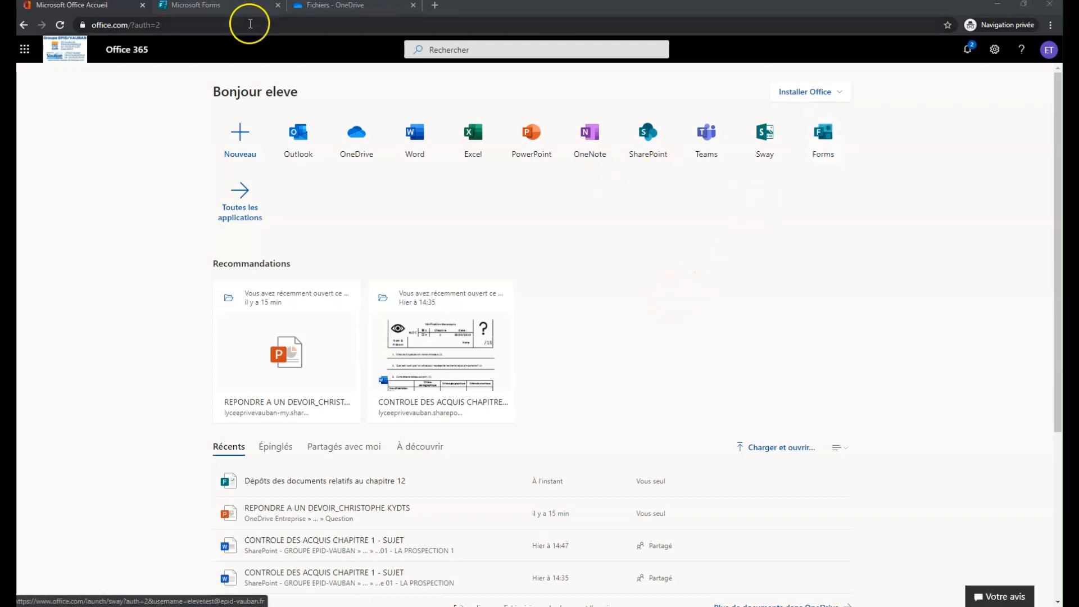
# - Switch to Microsoft Forms and create a new blank form, not a questionnaire
pyautogui.click(241, 10)
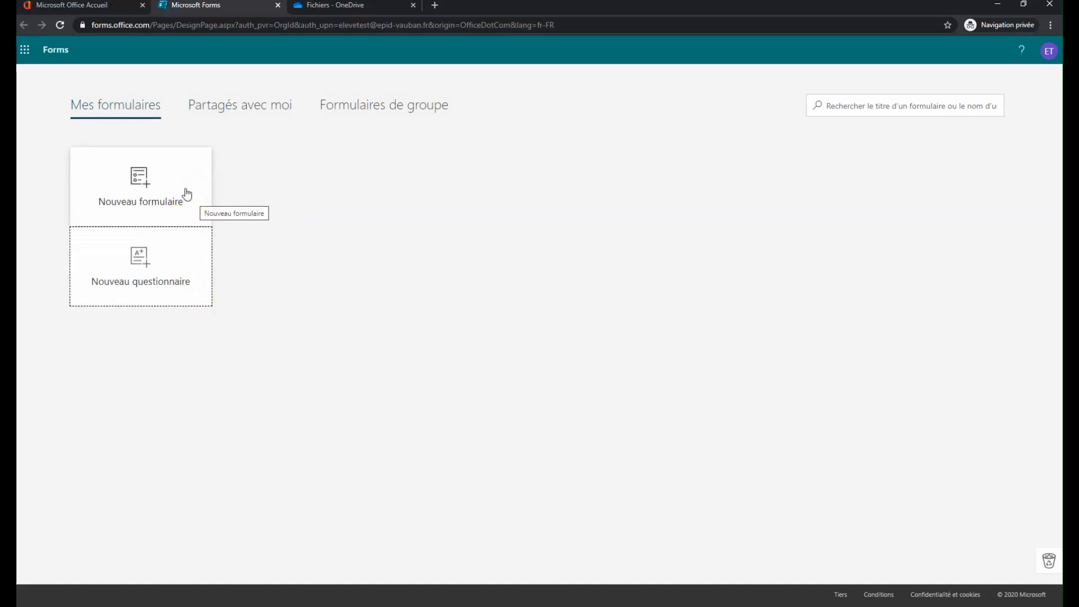
pyautogui.click(174, 262)
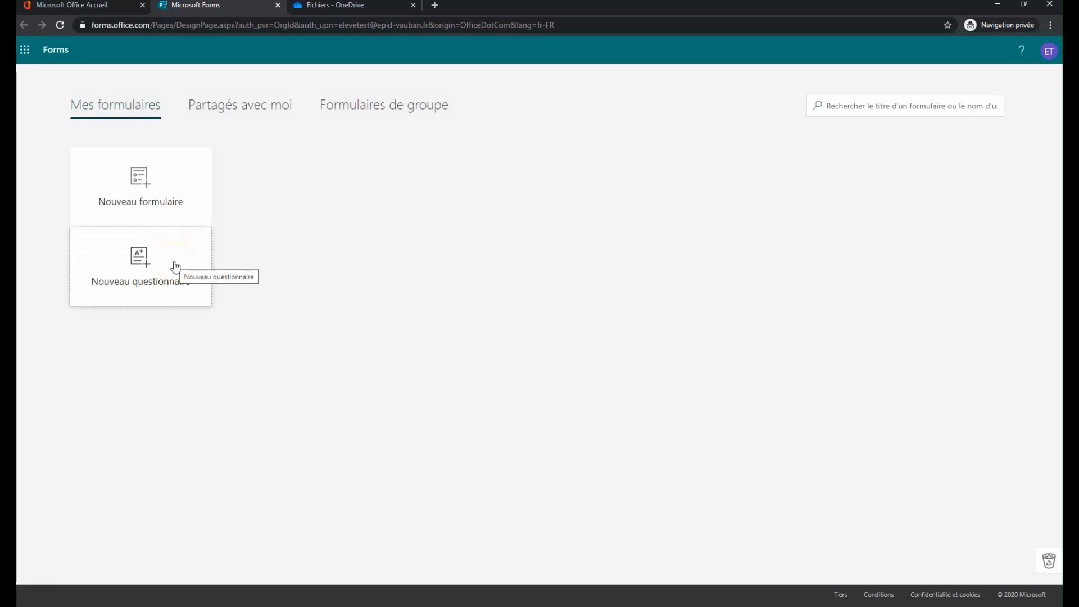
pyautogui.click(281, 262)
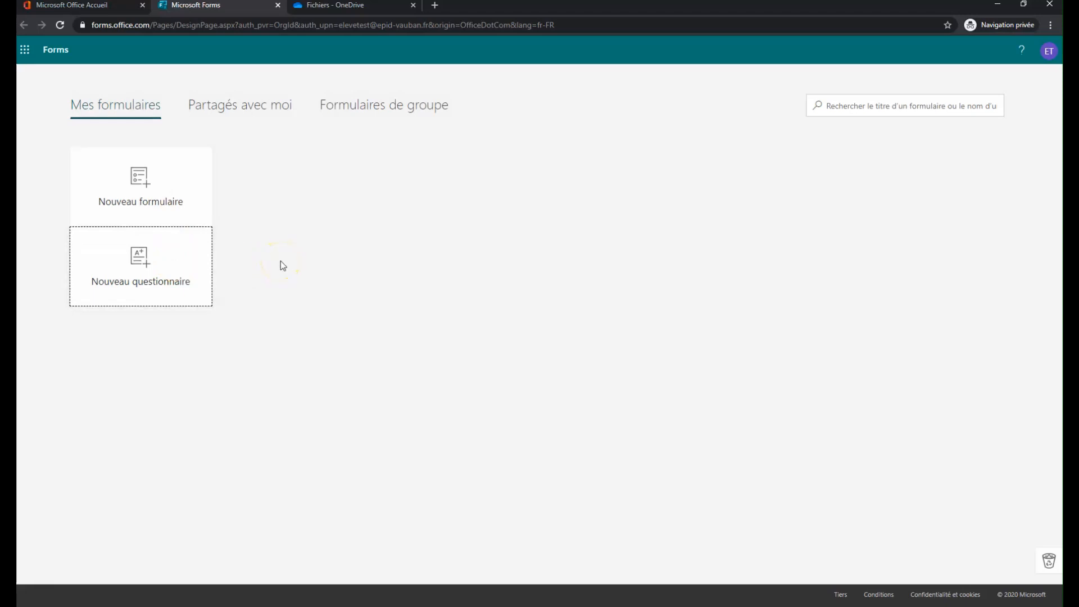
pyautogui.click(174, 207)
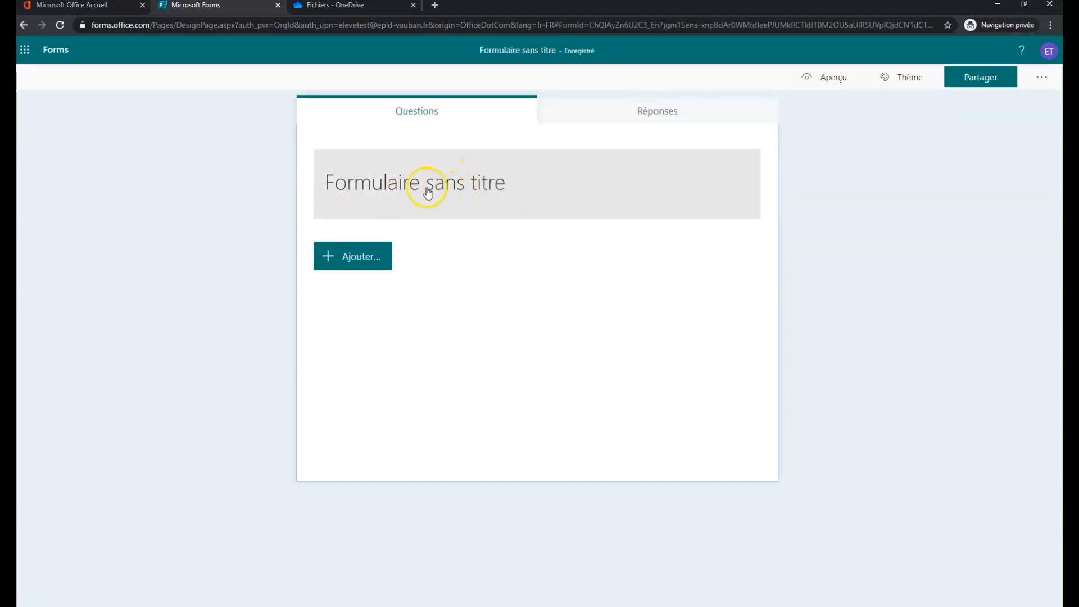
# - Title the form "Dépôts des documents du chapitre 12" and set its description to "Attention, seuls les documents au format Word, PDf sont autorisés"
pyautogui.click(465, 189)
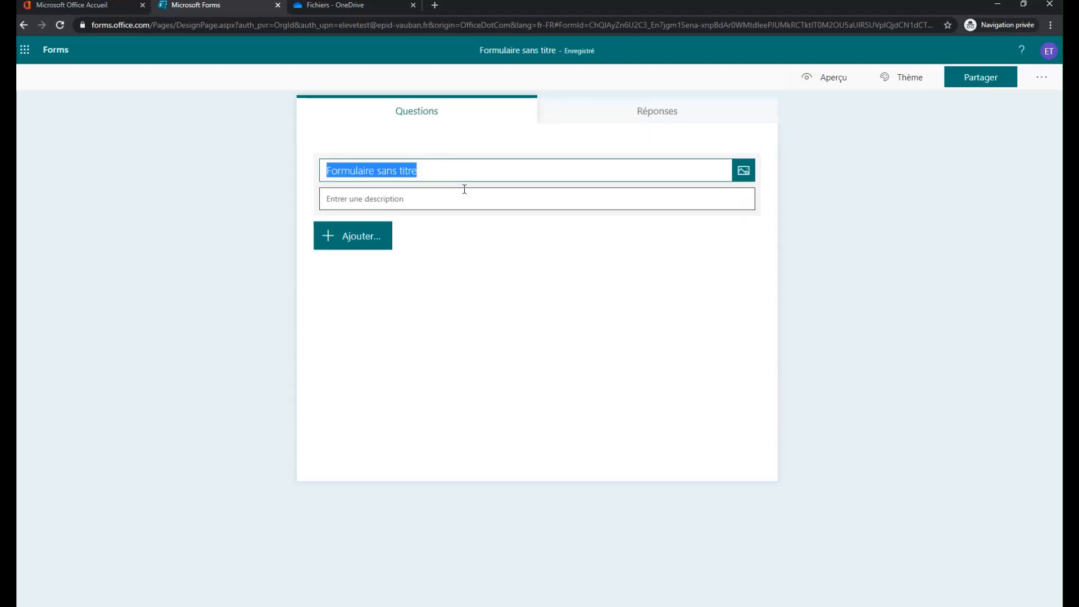
pyautogui.write('D2pôts')
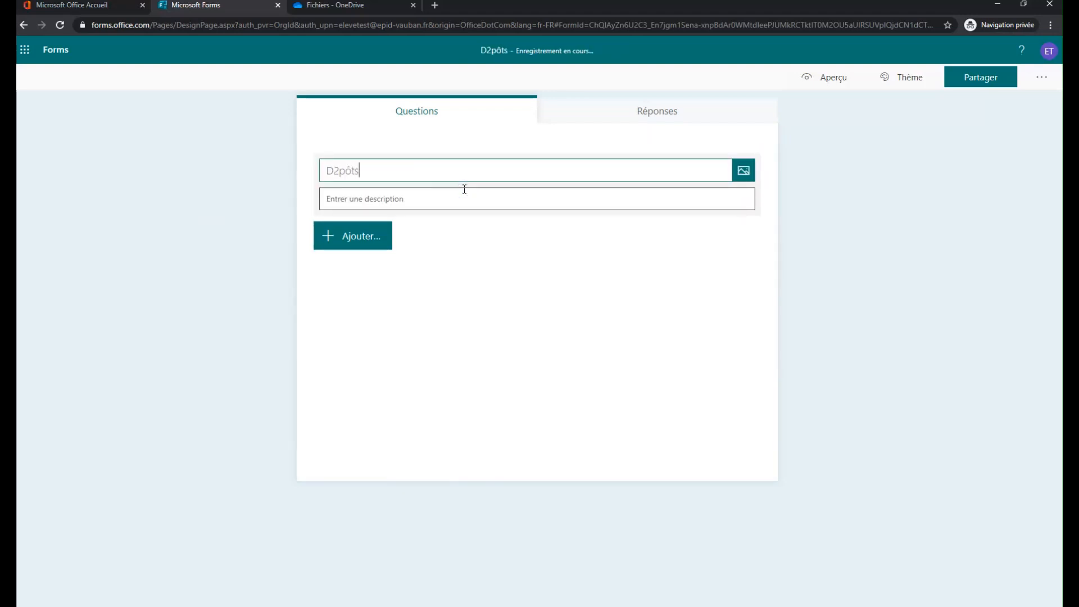
pyautogui.write(' des documents d')
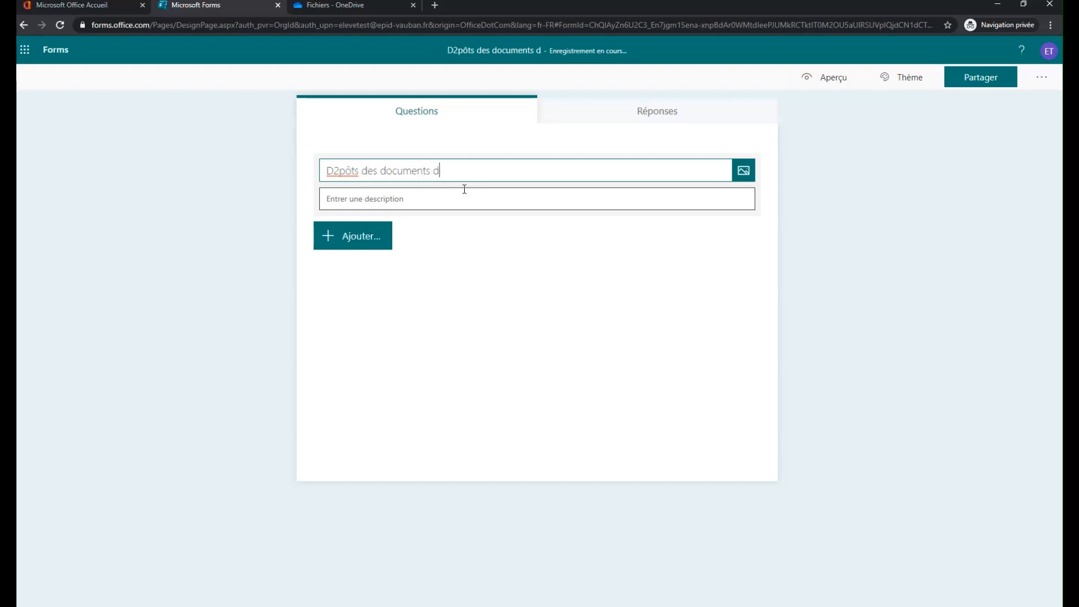
pyautogui.write('u chapitre 12')
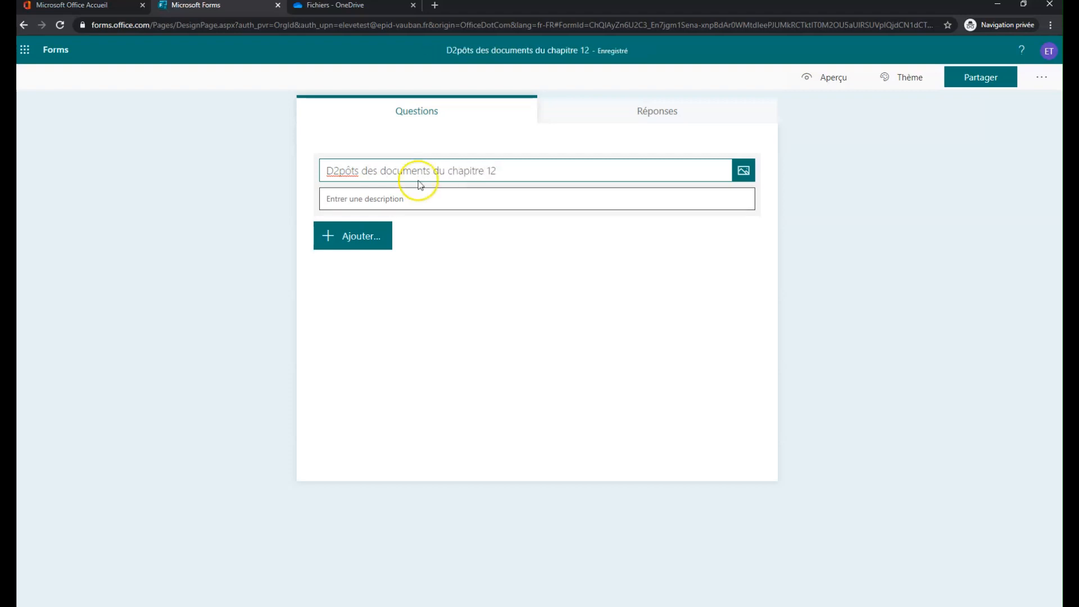
pyautogui.click(337, 169)
pyautogui.press('BackSpace')
pyautogui.write('é')
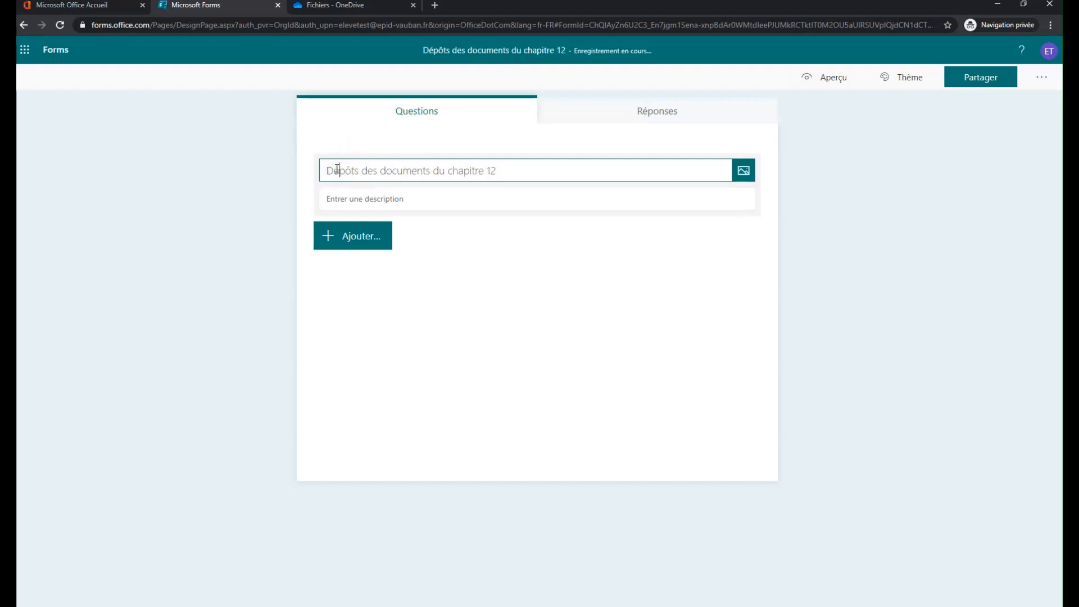
pyautogui.click(350, 194)
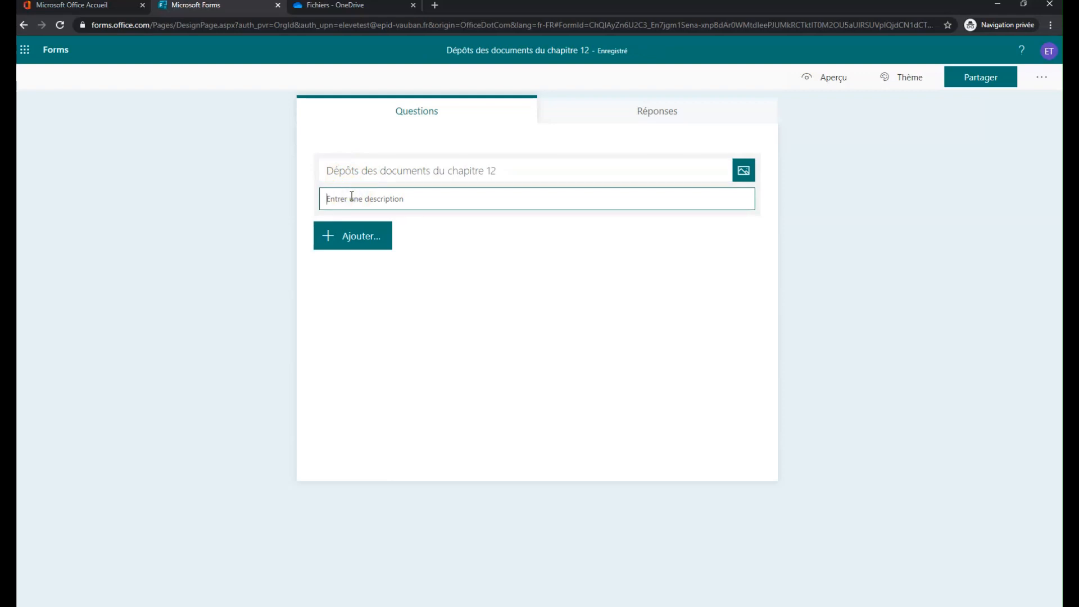
pyautogui.write('Att')
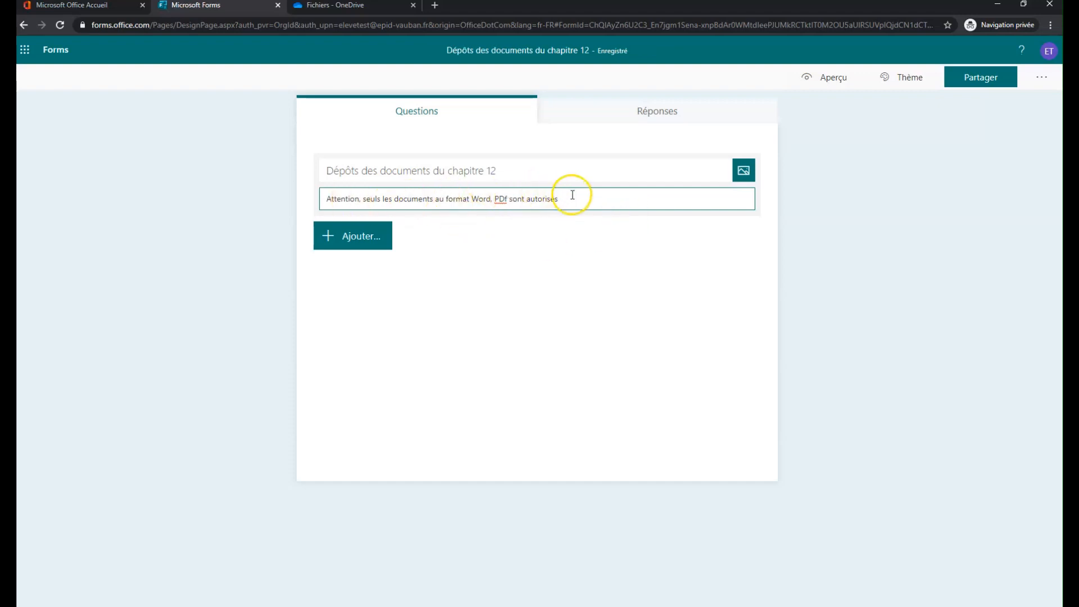
# - Add a file upload question (Chargement de fichier) to the form
pyautogui.click(371, 243)
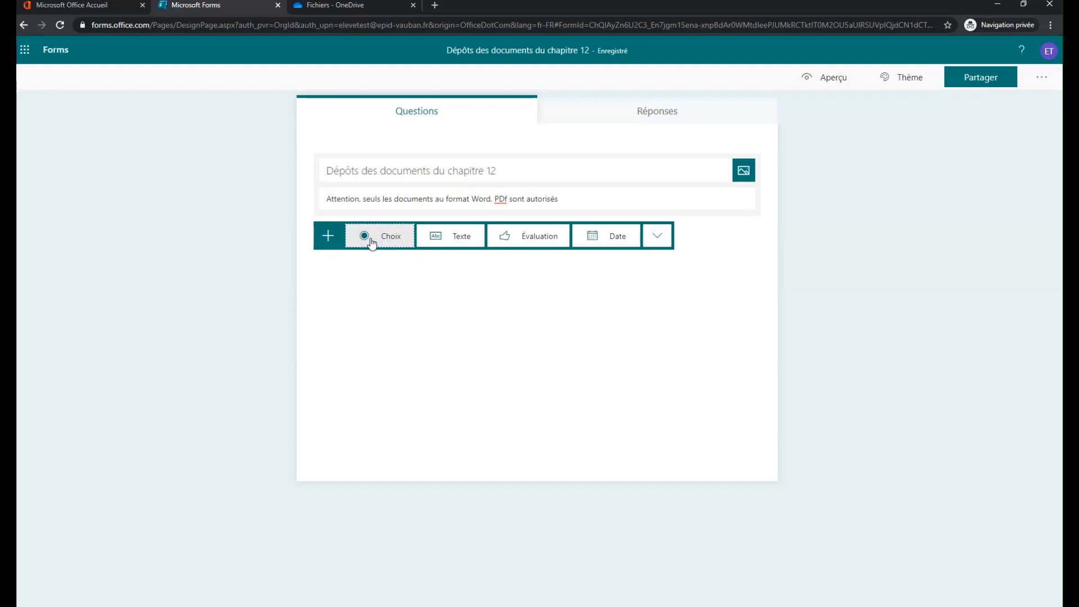
pyautogui.click(659, 240)
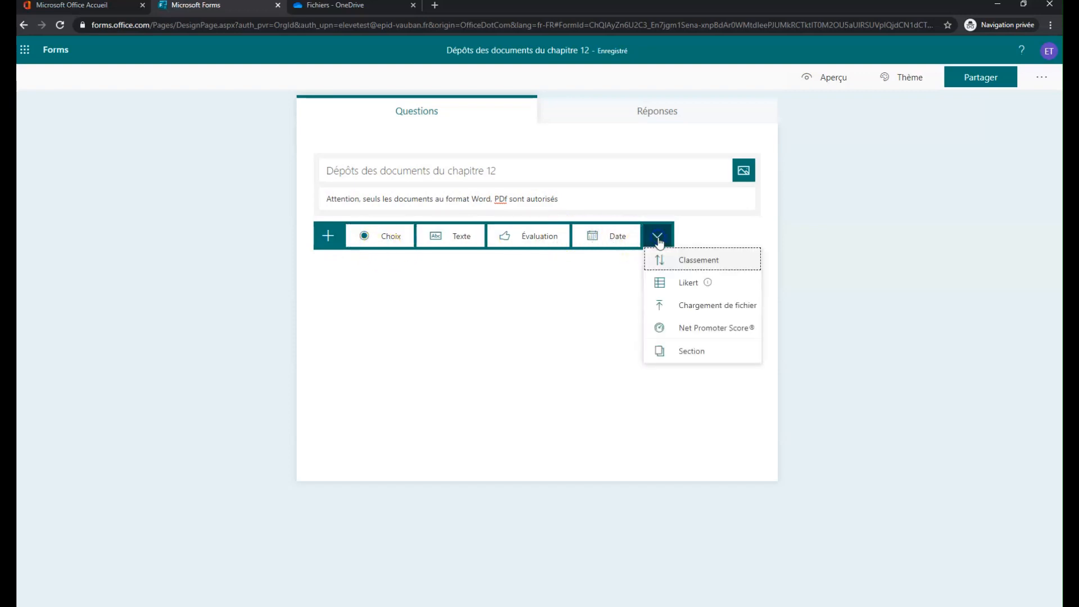
pyautogui.click(708, 308)
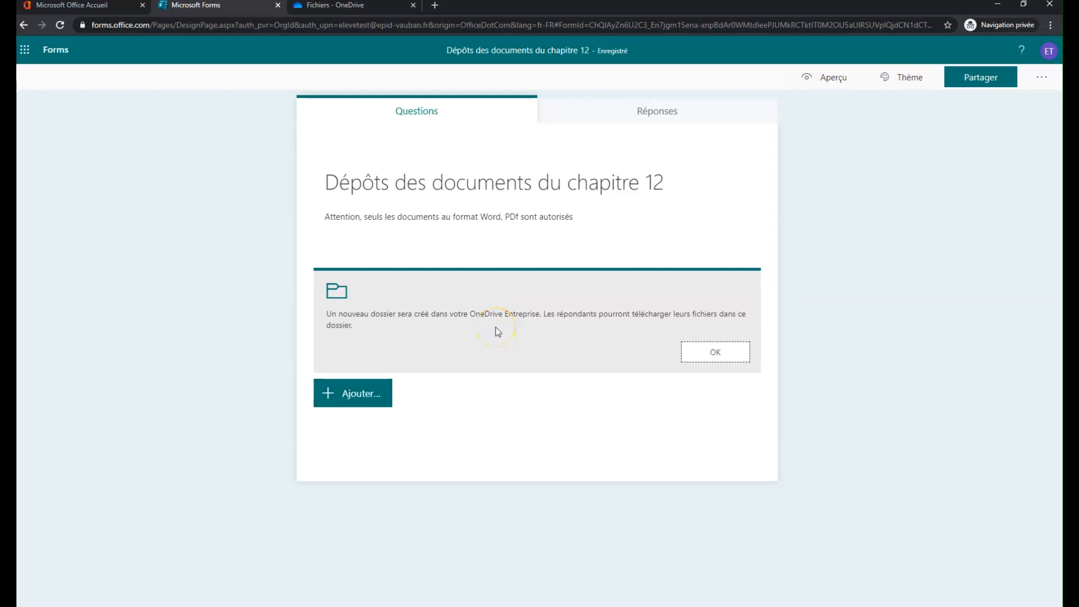
# - Switch to OneDrive and open Applications > Microsoft Forms to examine the folder for the form's uploads
pyautogui.click(342, 7)
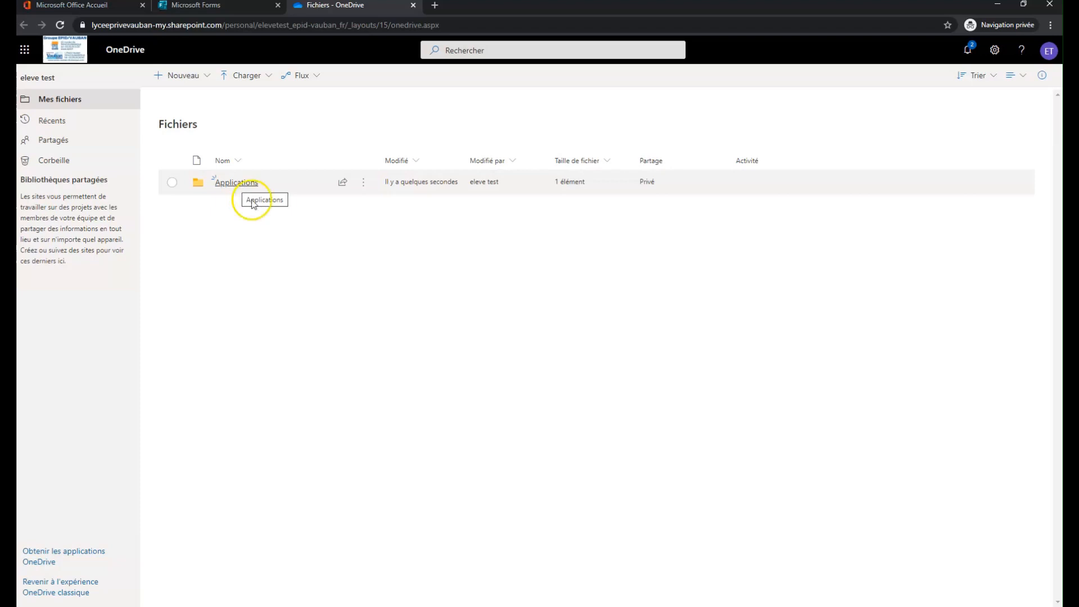
pyautogui.click(240, 187)
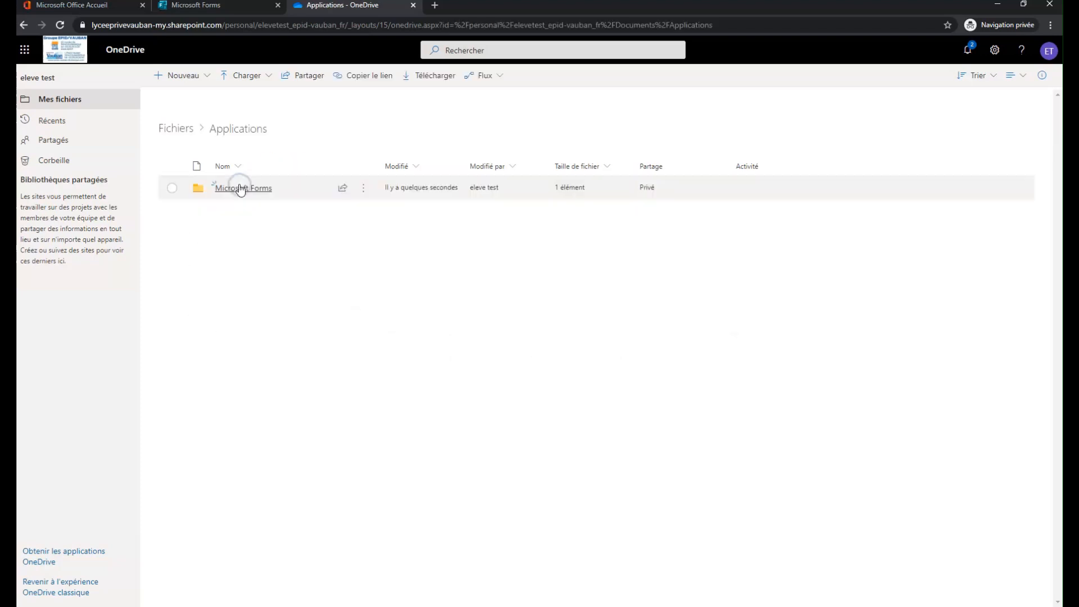
pyautogui.click(259, 191)
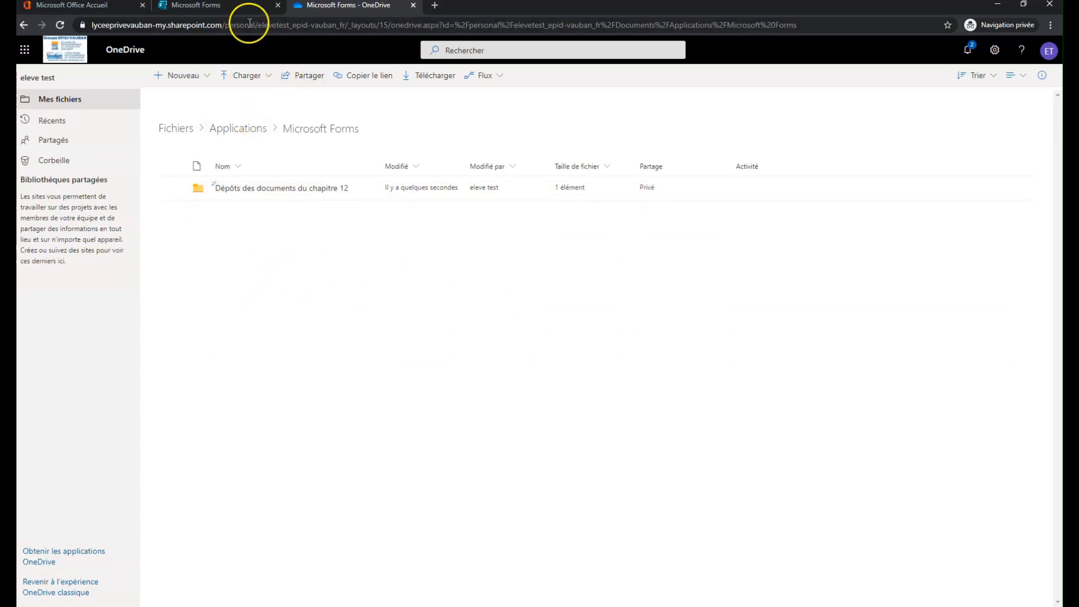
# - Back in Microsoft Forms, accept the OneDrive upload folder and set the question text to "Déposez ici vos documents"
pyautogui.click(225, 5)
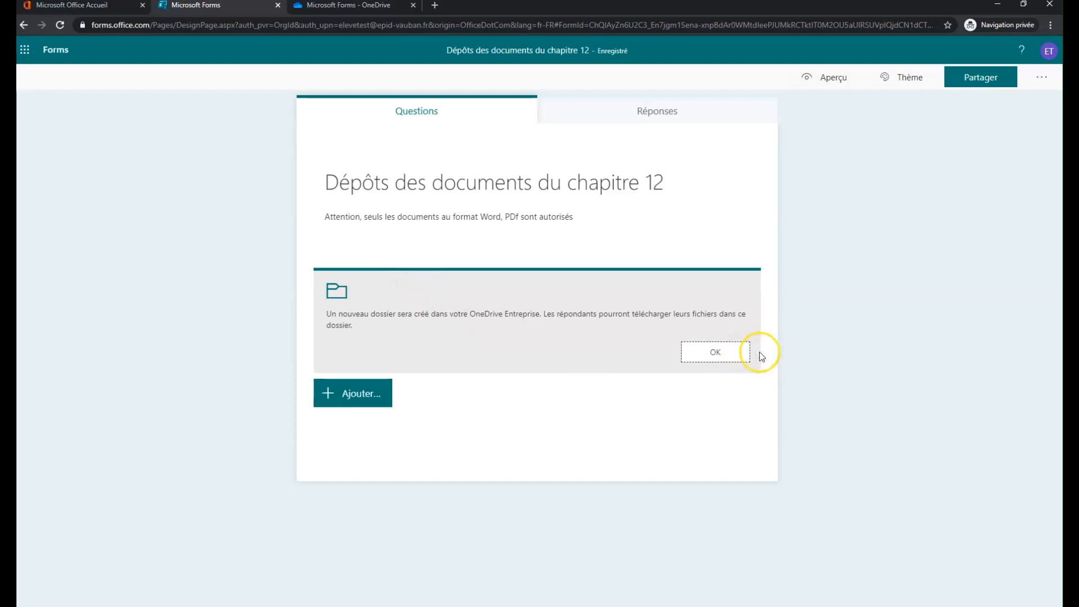
pyautogui.click(731, 355)
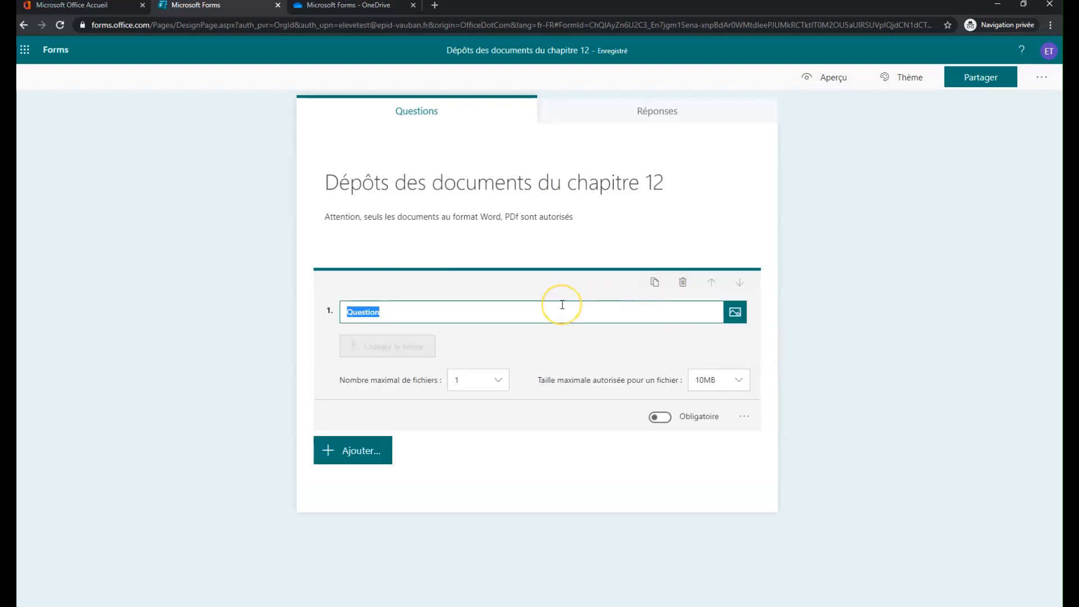
pyautogui.write('De')
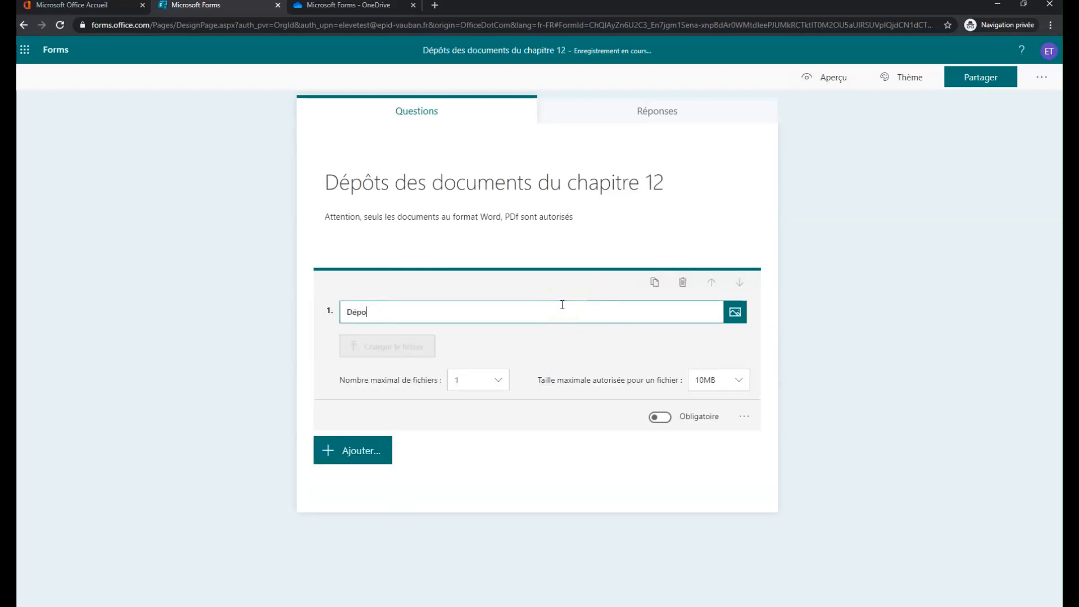
pyautogui.write('posez ici vos documents')
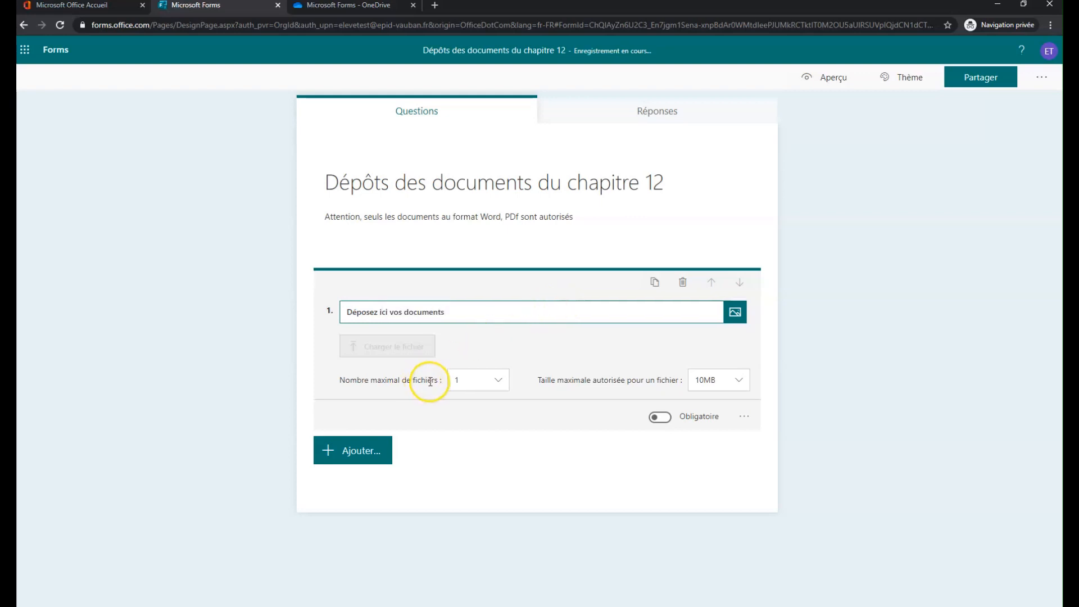
# - Allow at most 2 files of up to 10MB each for the upload question and make it mandatory
pyautogui.click(498, 386)
pyautogui.moveTo(501, 404)
pyautogui.mouseDown()
pyautogui.moveTo(506, 441)
pyautogui.moveTo(509, 398)
pyautogui.mouseUp()
pyautogui.click(481, 422)
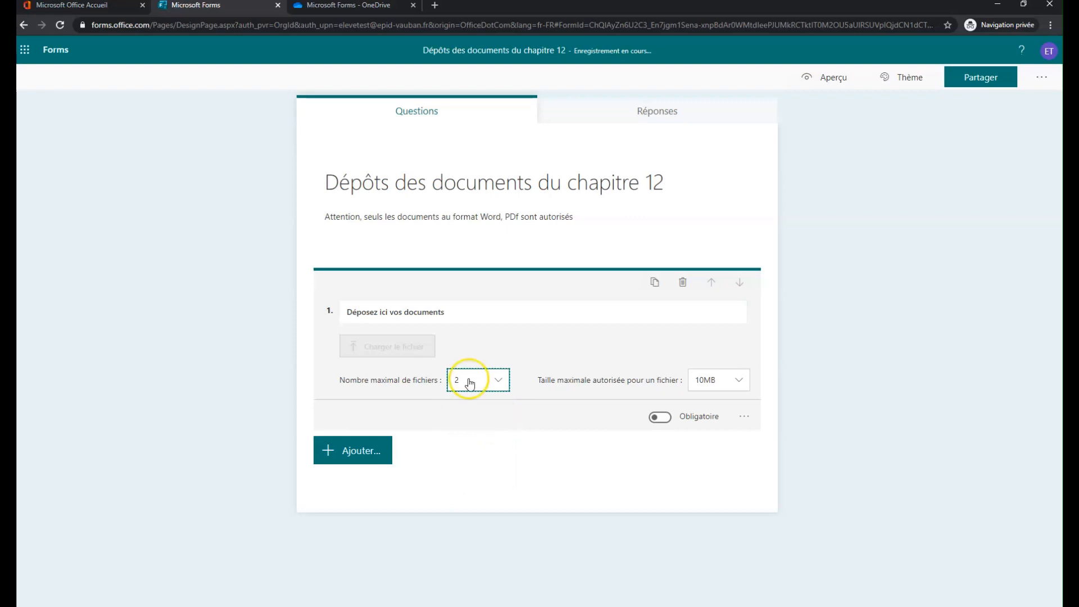
pyautogui.click(738, 381)
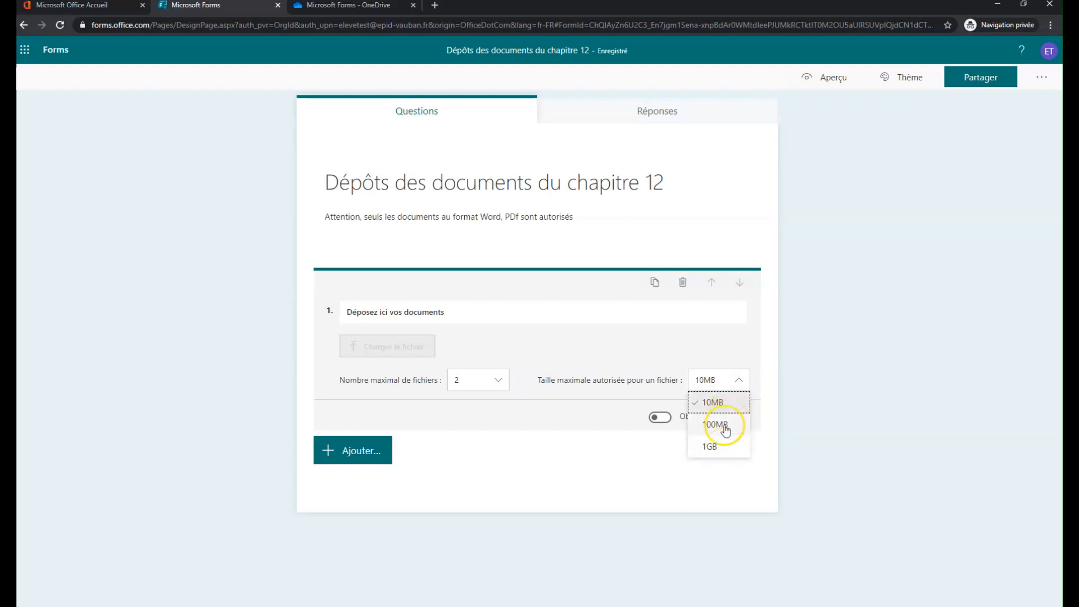
pyautogui.click(727, 403)
pyautogui.click(661, 418)
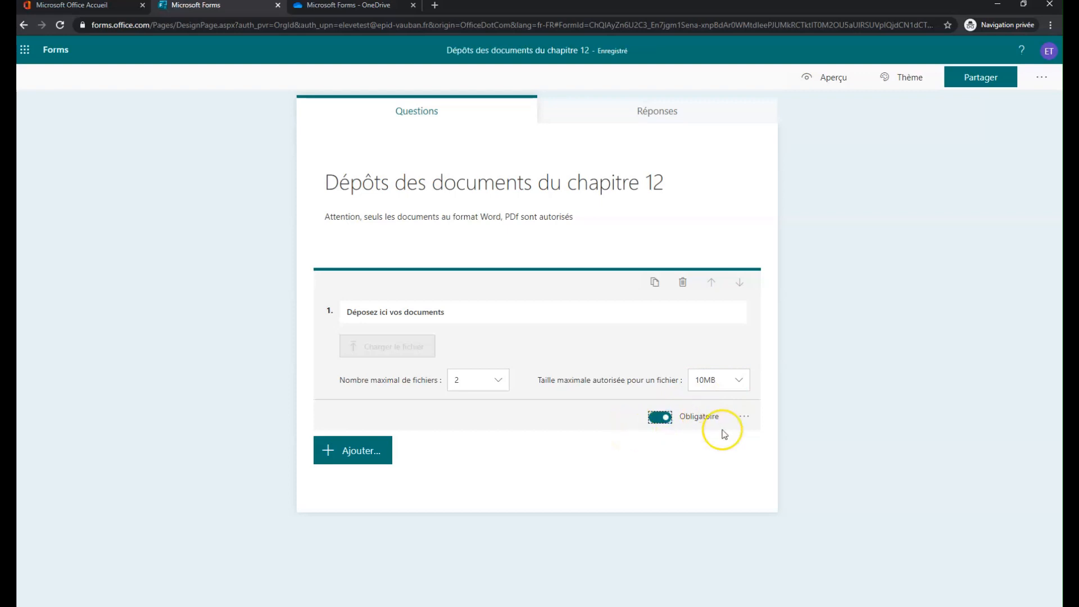
# - Restrict the file types accepted by the upload question to Word and PDF
pyautogui.click(745, 417)
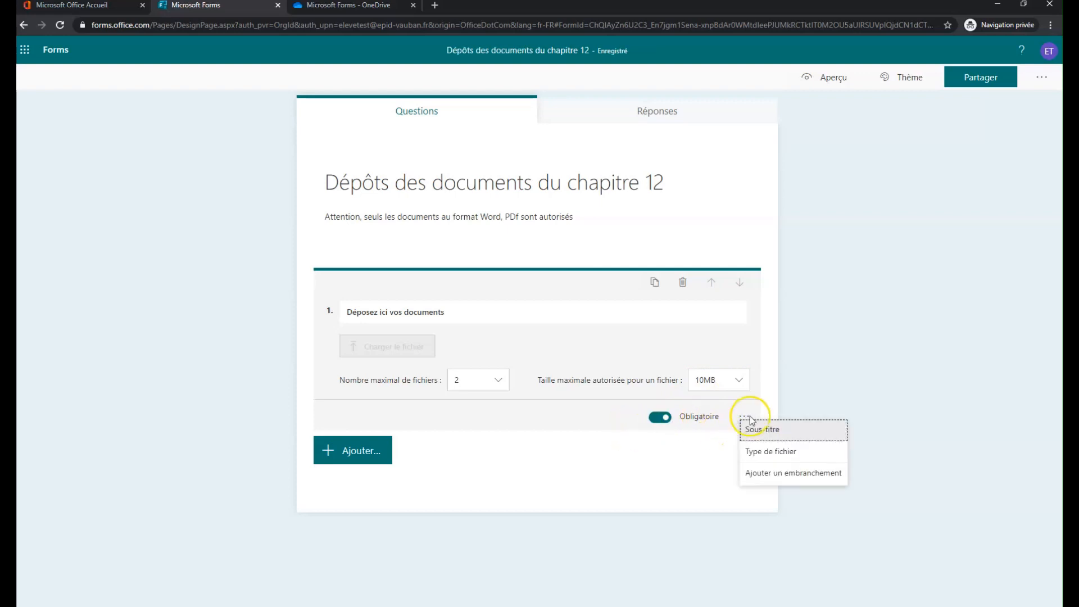
pyautogui.click(717, 452)
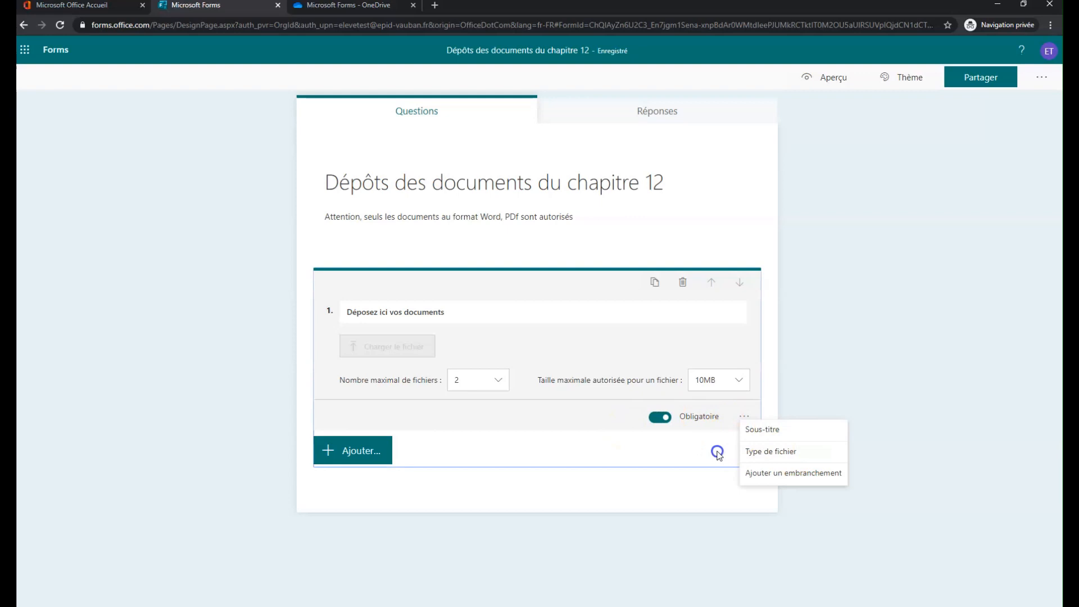
pyautogui.click(745, 418)
pyautogui.click(773, 454)
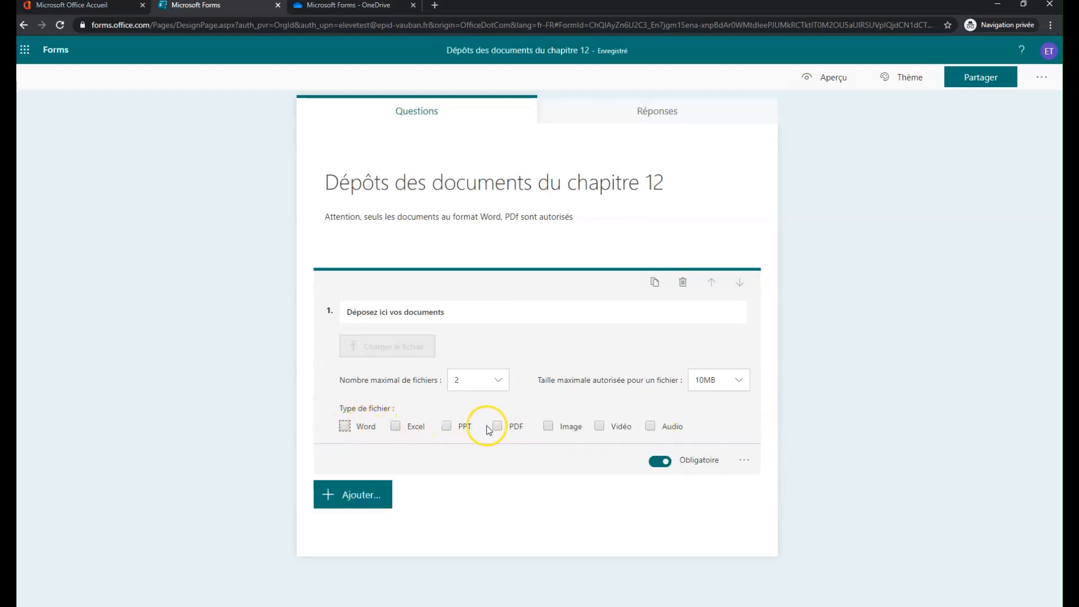
pyautogui.click(344, 426)
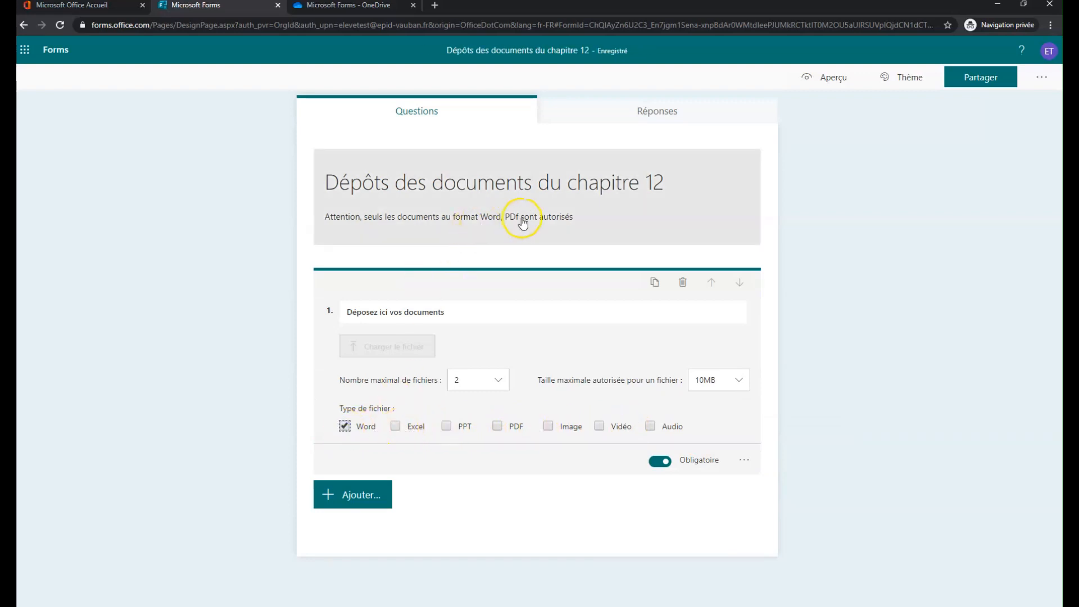
pyautogui.click(498, 426)
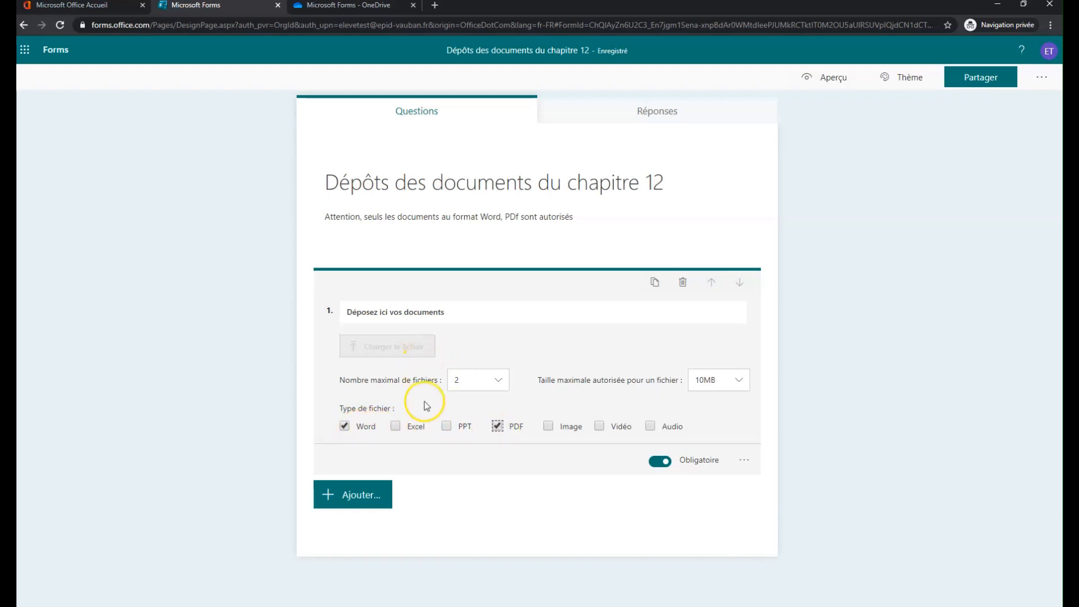
pyautogui.click(383, 316)
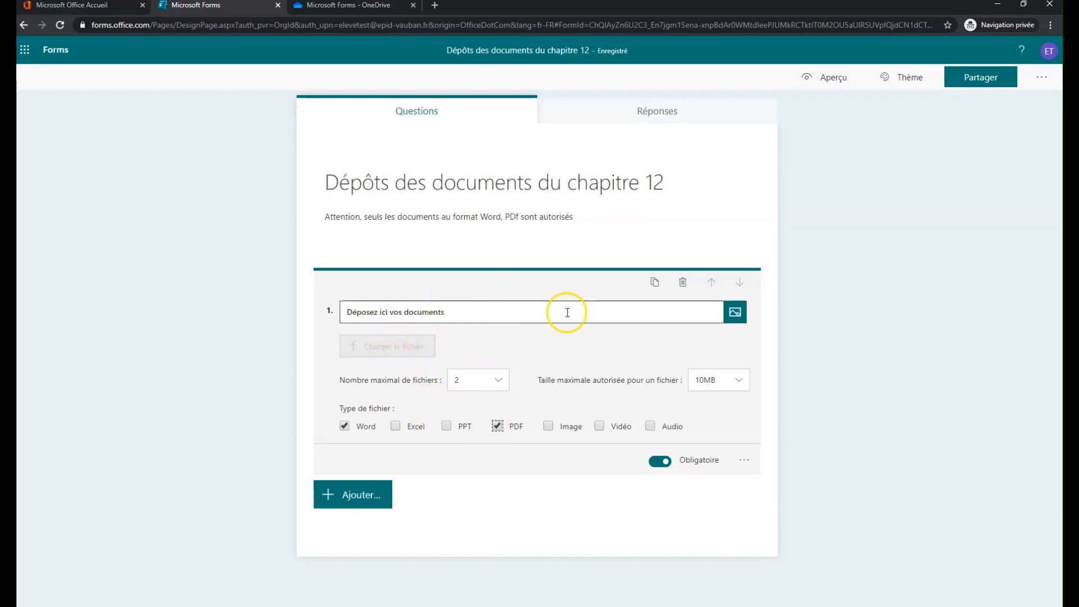
# - Preview the form as respondents see it on a computer and a mobile device, and return to editing
pyautogui.click(838, 78)
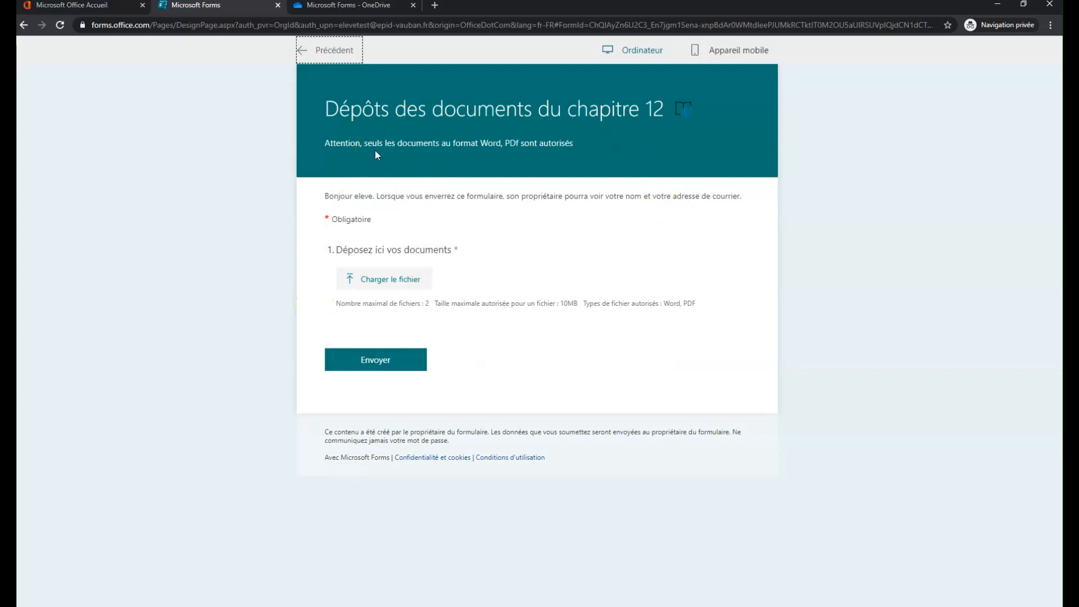
pyautogui.click(726, 50)
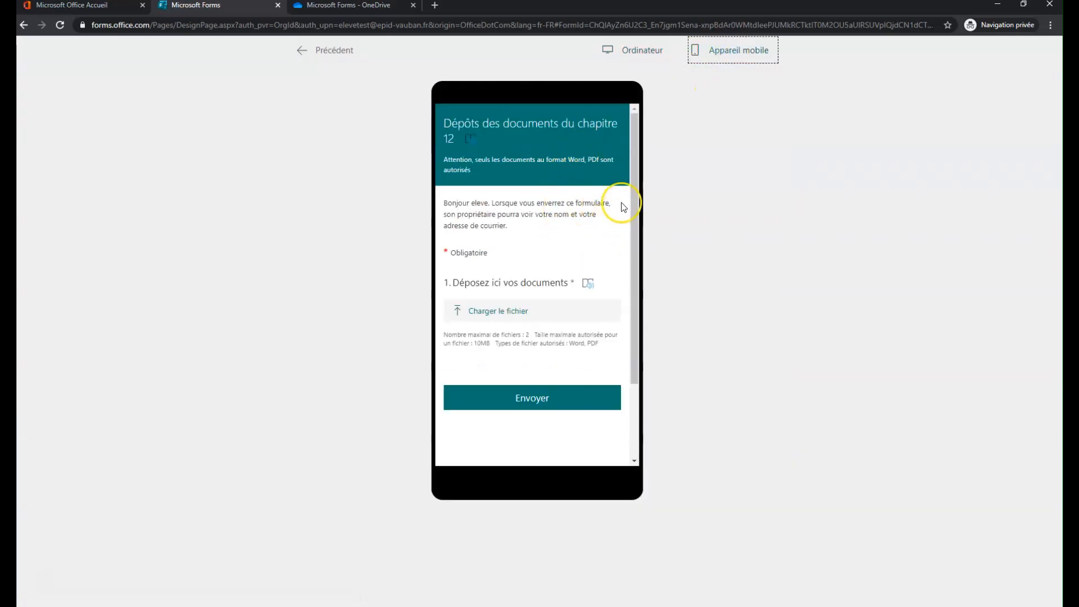
pyautogui.scroll(-2, 634, 202)
pyautogui.scroll(2, 607, 207)
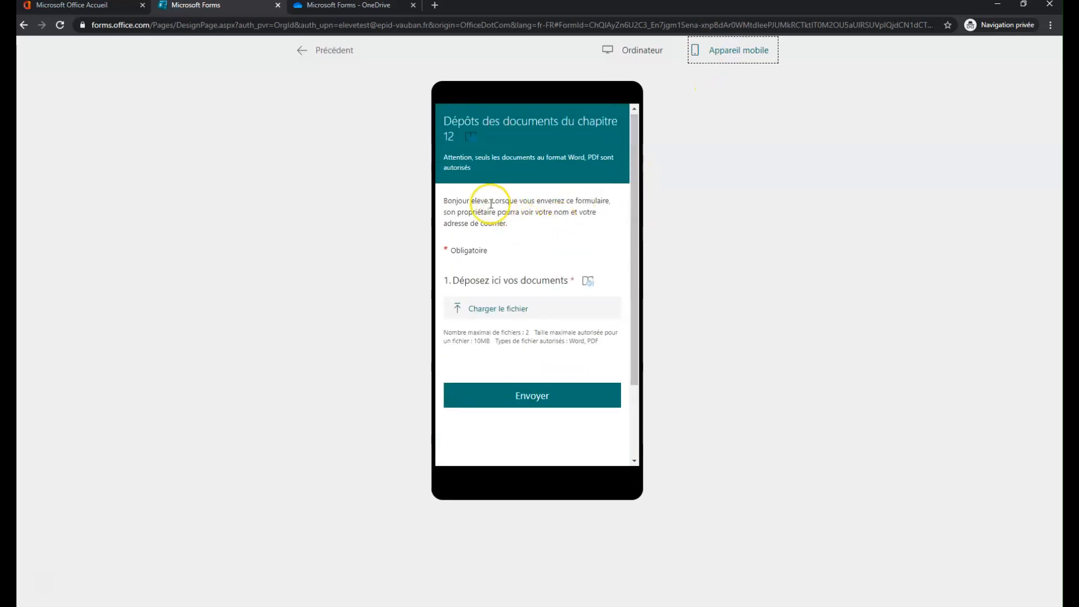
pyautogui.doubleClick(473, 200)
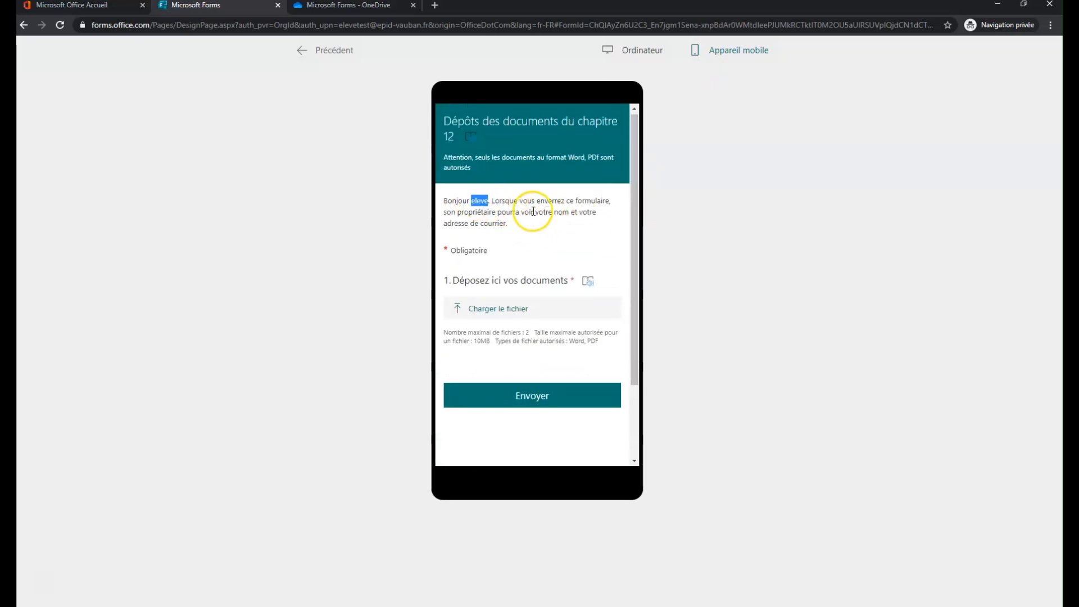
pyautogui.click(338, 56)
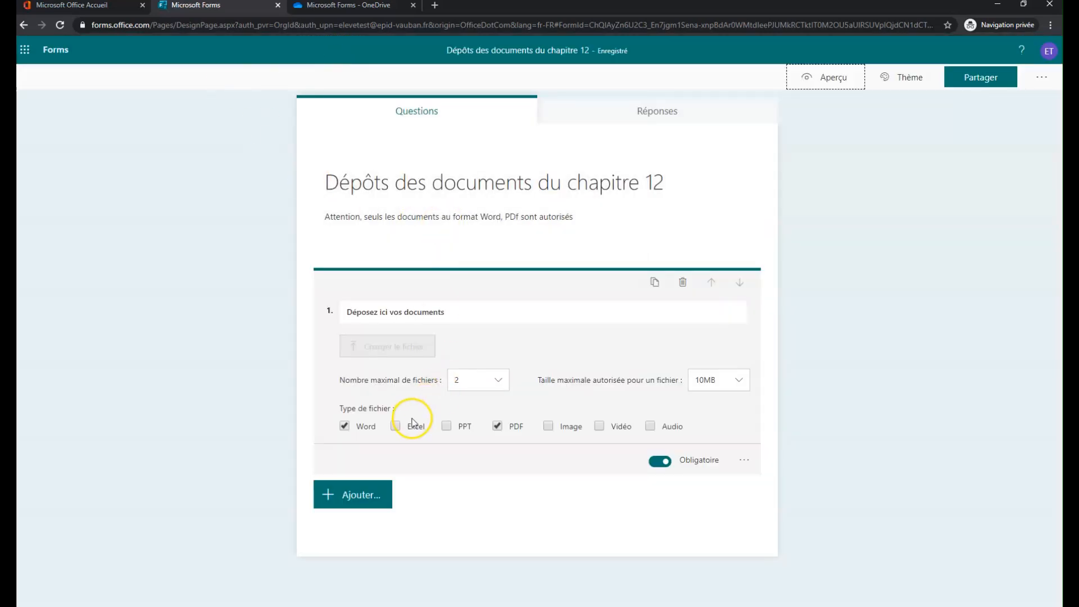
# - Copy the form's response link for sharing with members of the organisation
pyautogui.click(981, 80)
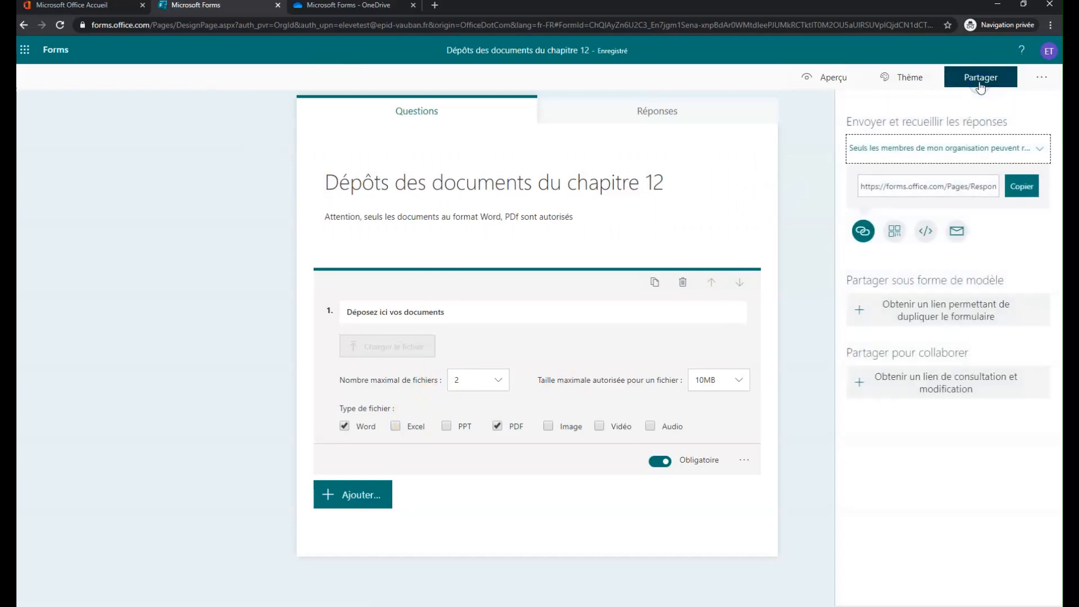
pyautogui.click(1022, 190)
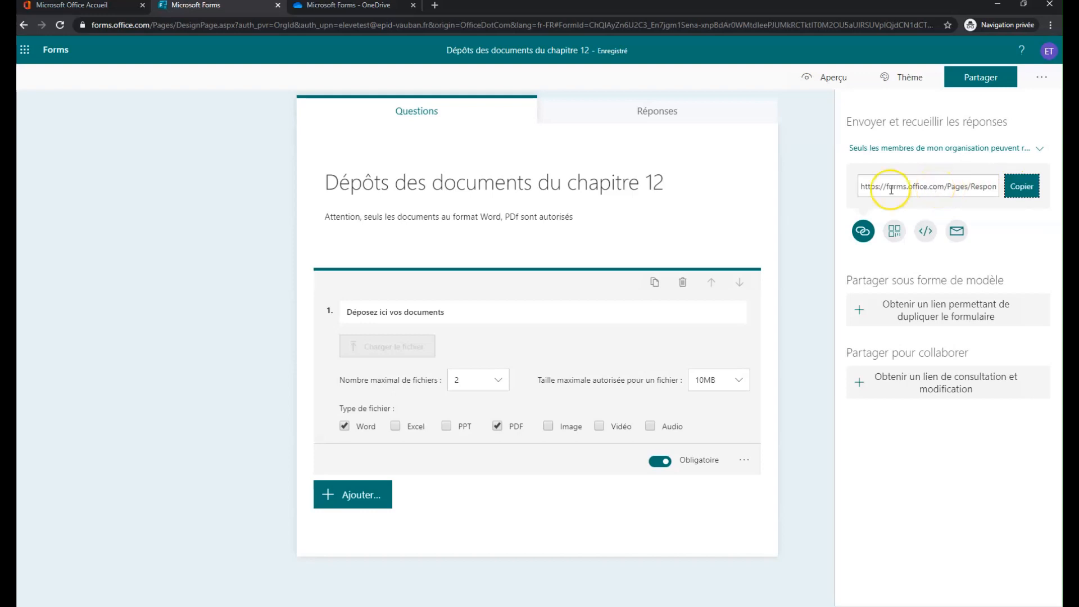
pyautogui.click(361, 8)
pyautogui.click(239, 8)
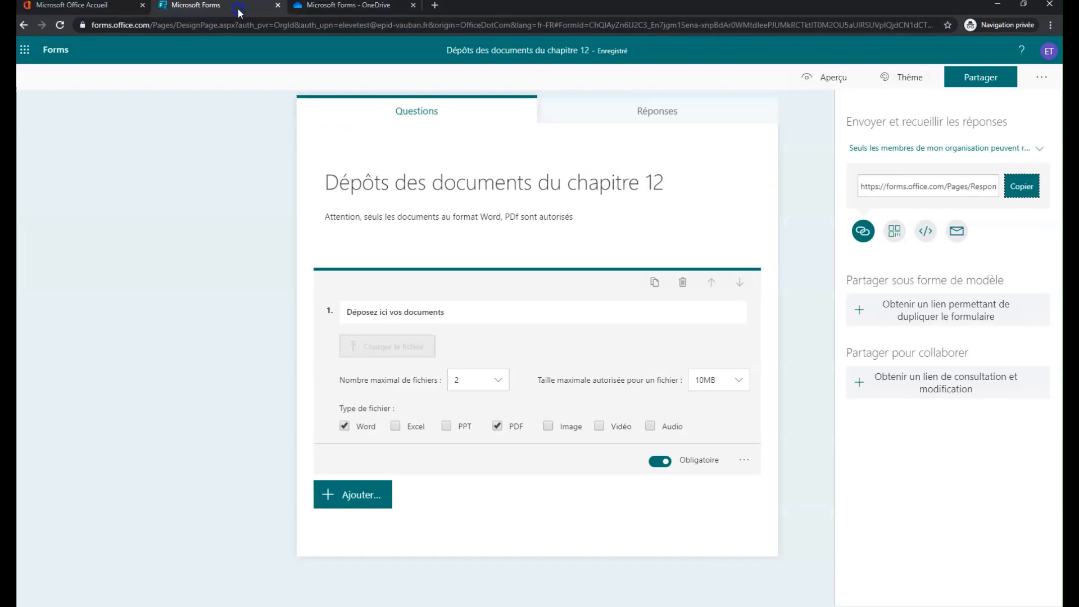
pyautogui.click(333, 5)
pyautogui.click(244, 9)
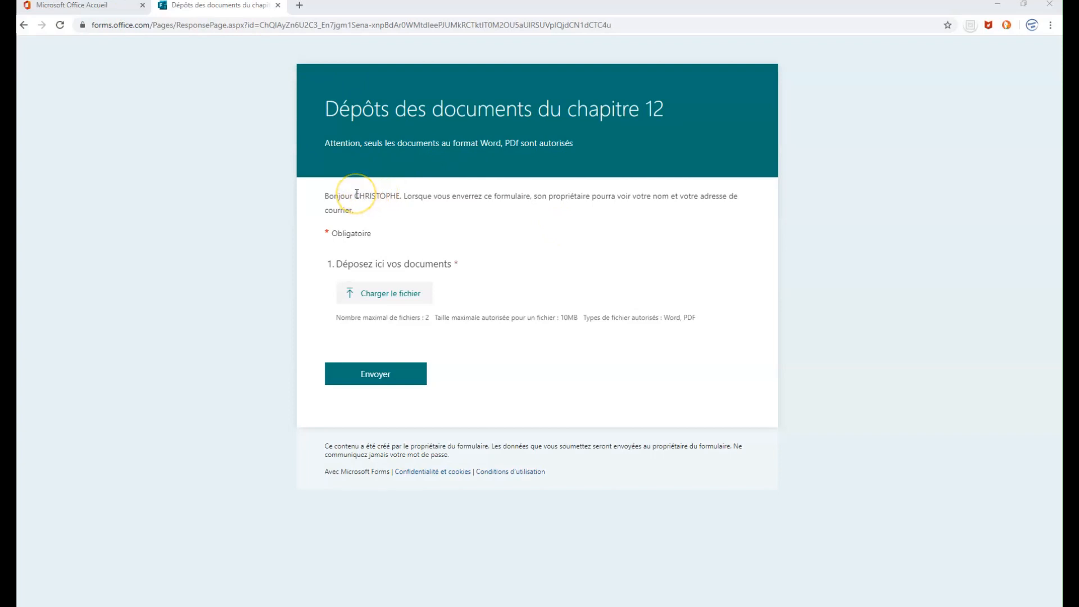
# - In the respondent's view of the form, start choosing a file for the "Déposez ici vos documents" question
pyautogui.moveTo(357, 194); pyautogui.dragTo(401, 195)
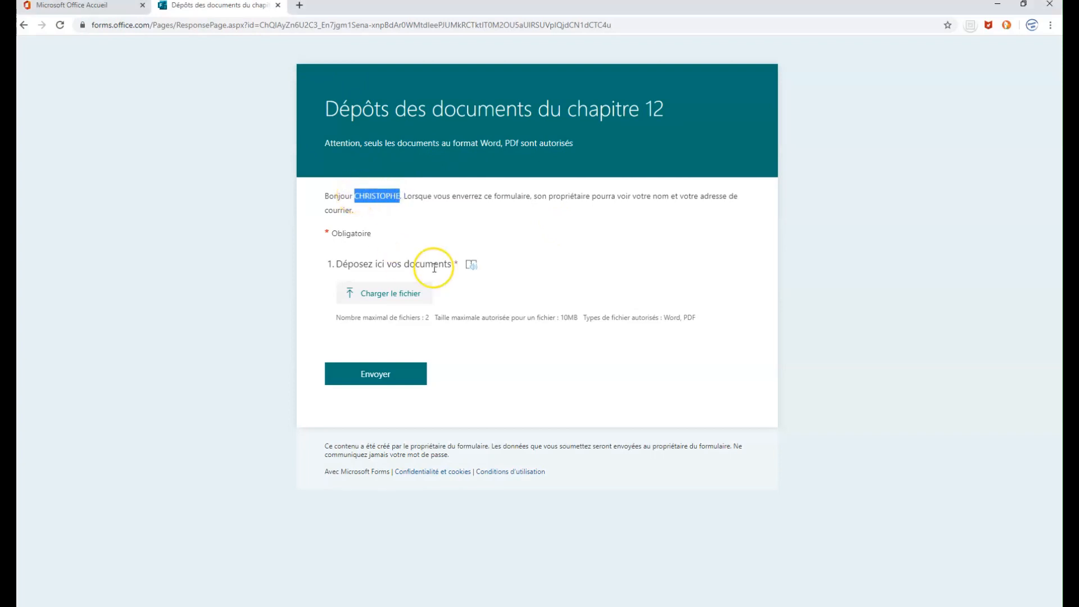
pyautogui.click(378, 300)
pyautogui.click(382, 298)
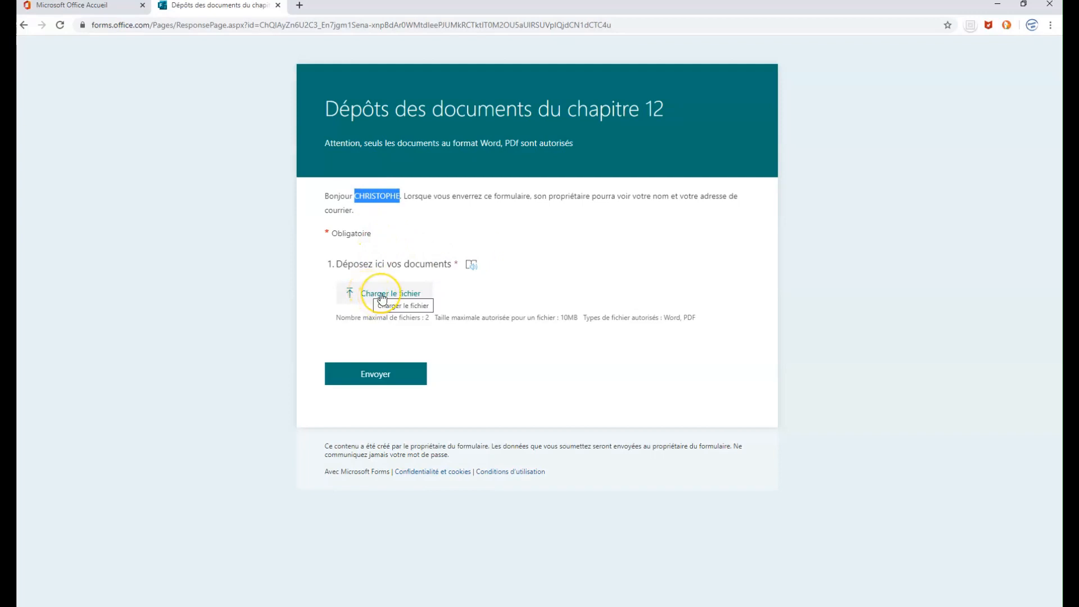
pyautogui.click(382, 298)
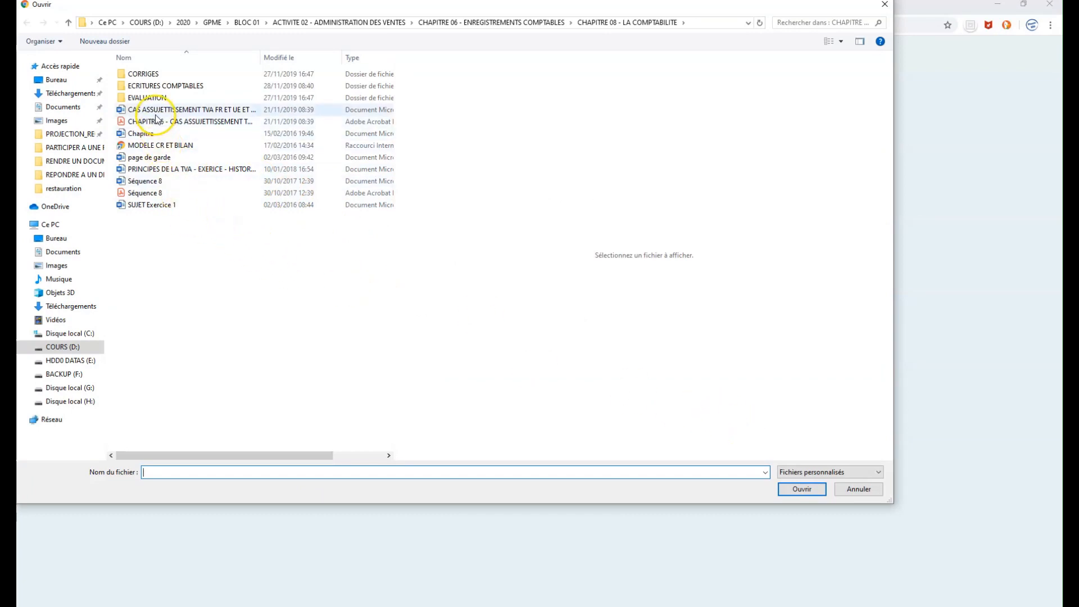
# - Compare the folder's contents under "Tous les fichiers" with those under "Fichiers personnalisés", ending on the latter filter
pyautogui.click(876, 472)
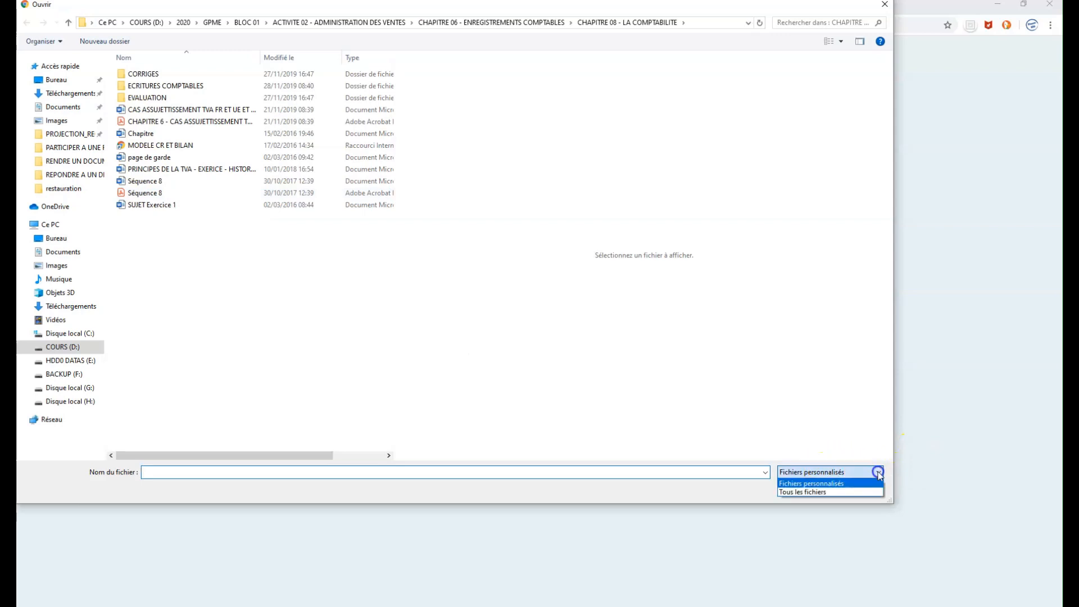
pyautogui.click(864, 493)
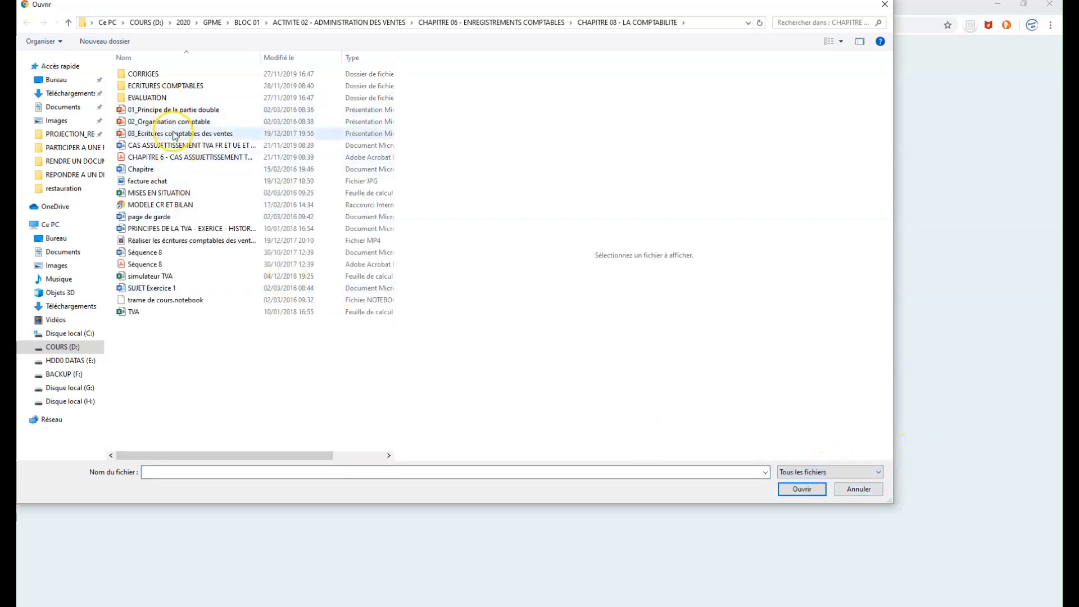
pyautogui.click(878, 472)
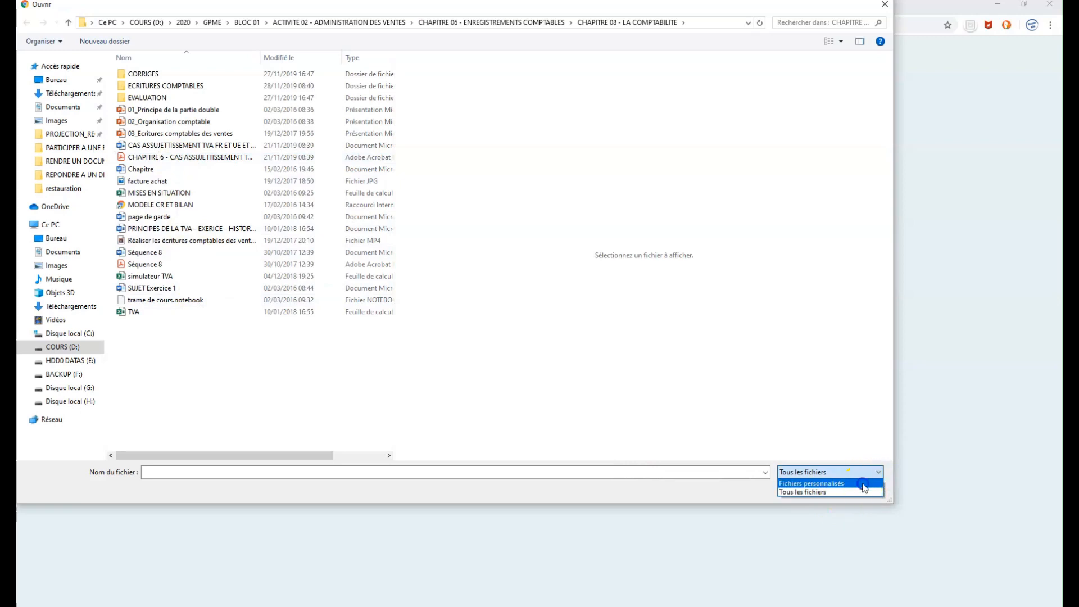
pyautogui.click(860, 482)
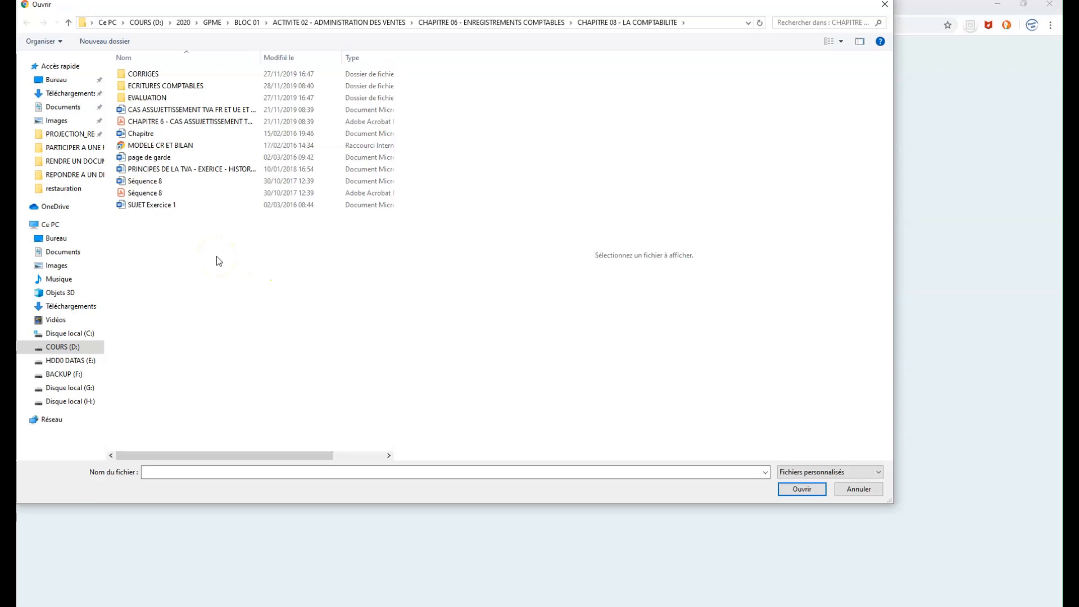
# - Upload the Word document "SUJET Exercice 1" and the PDF "Séquence 8", and submit the form
pyautogui.click(153, 205)
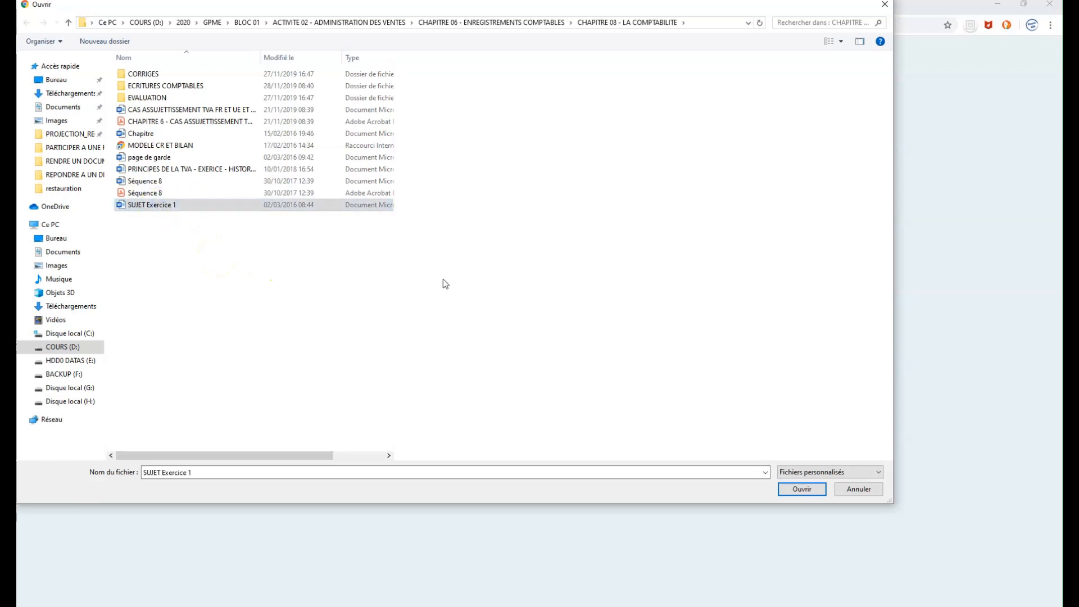
pyautogui.click(802, 490)
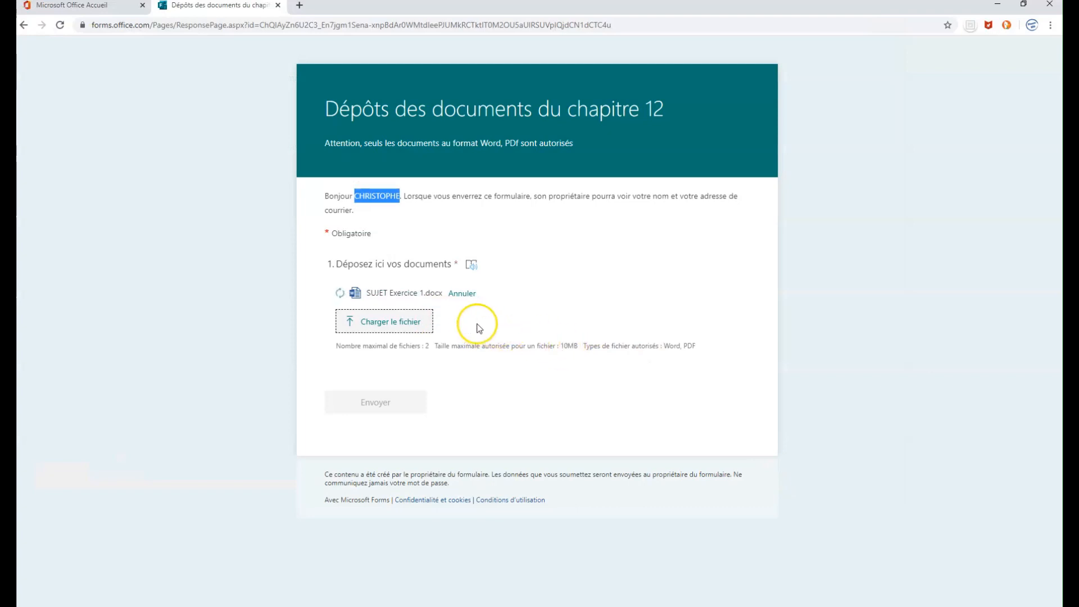
pyautogui.click(423, 321)
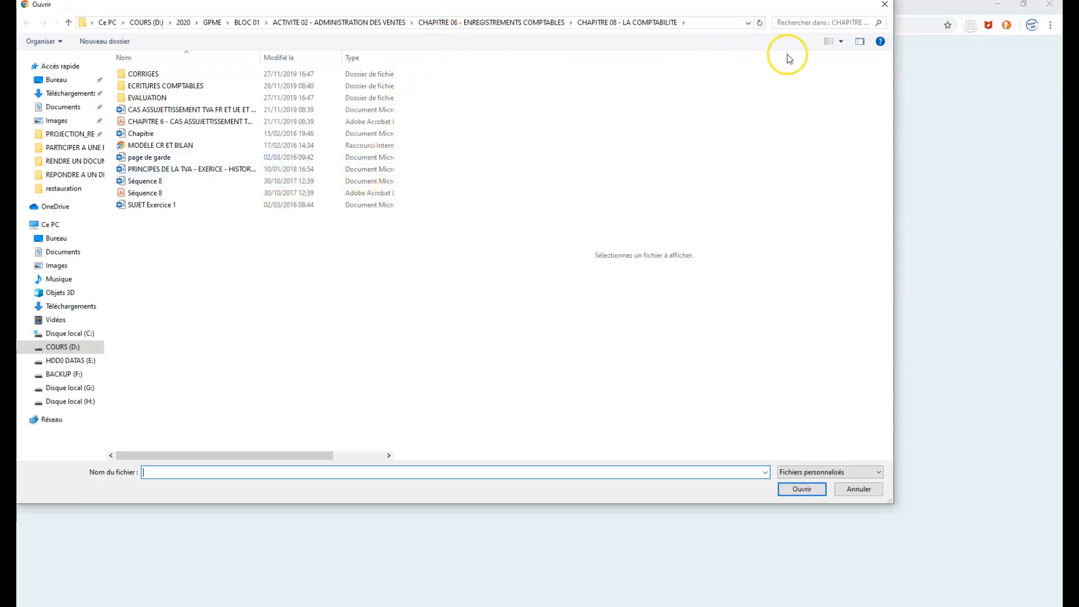
pyautogui.click(840, 41)
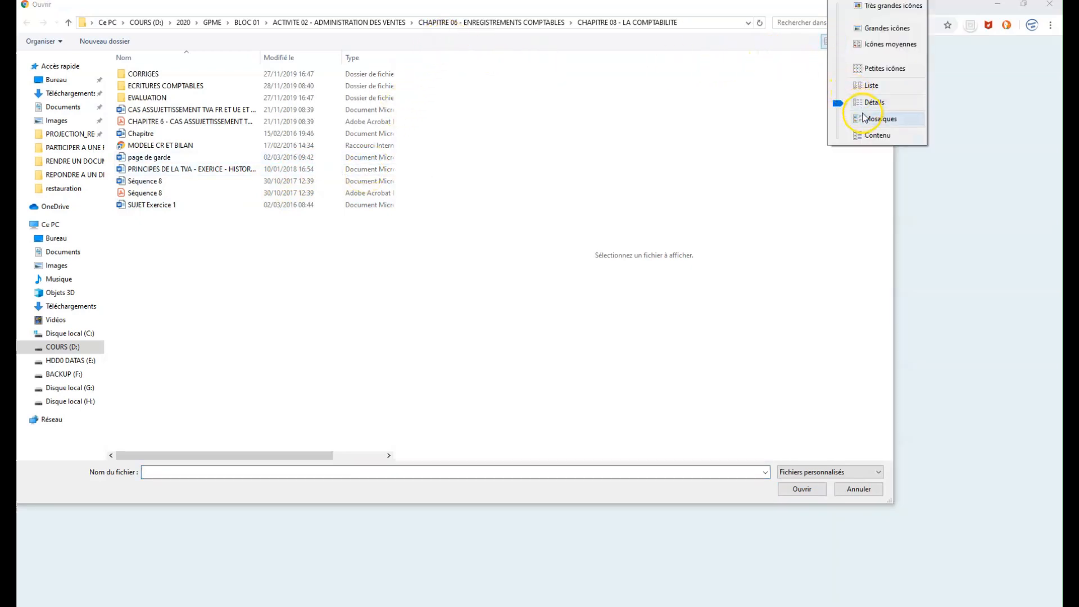
pyautogui.click(703, 119)
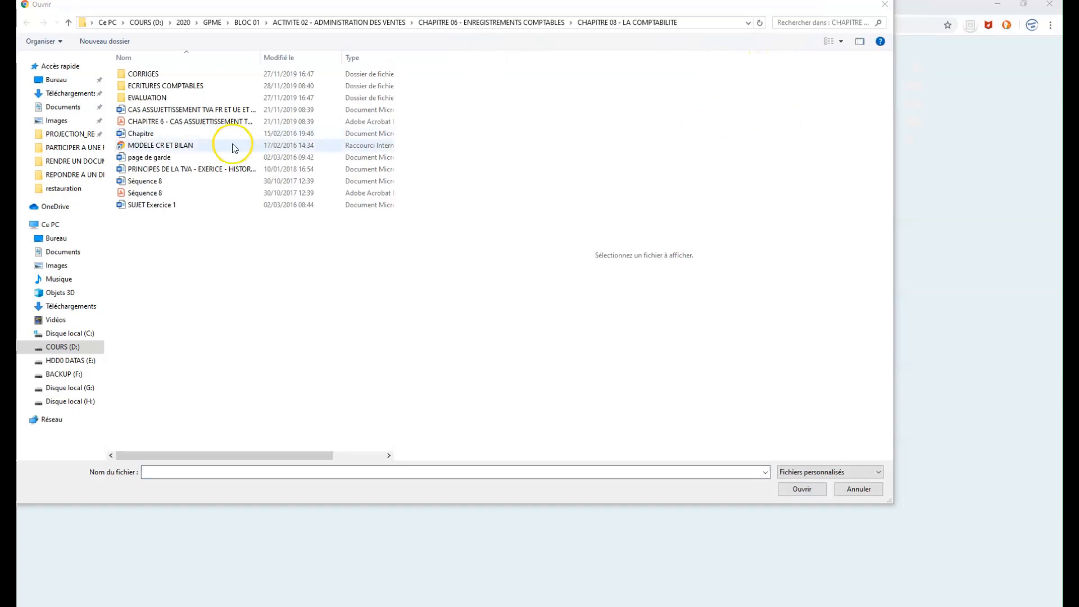
pyautogui.click(145, 192)
pyautogui.click(803, 490)
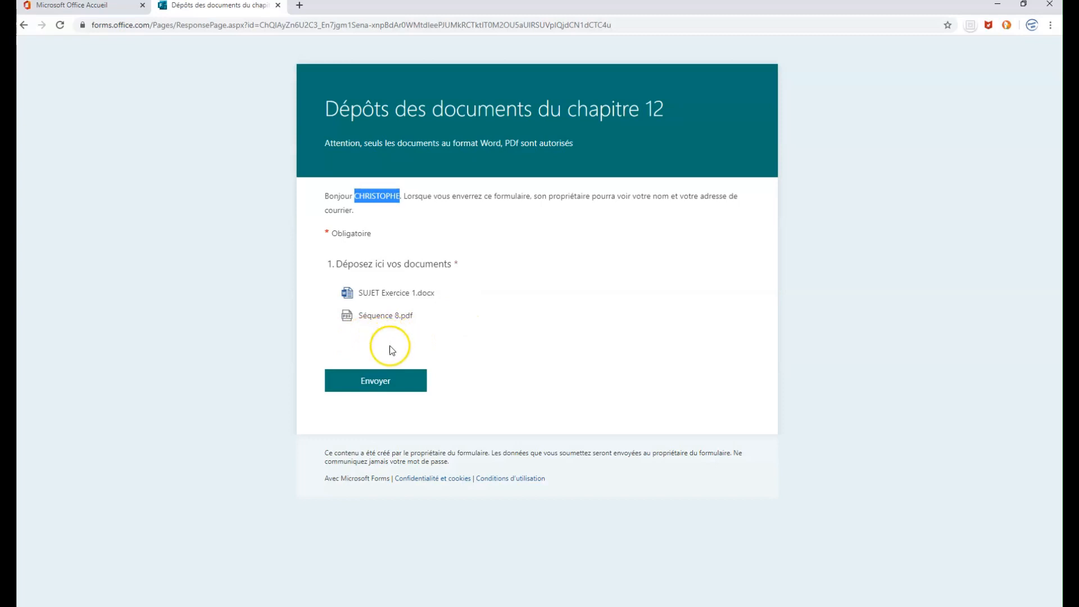
pyautogui.click(395, 381)
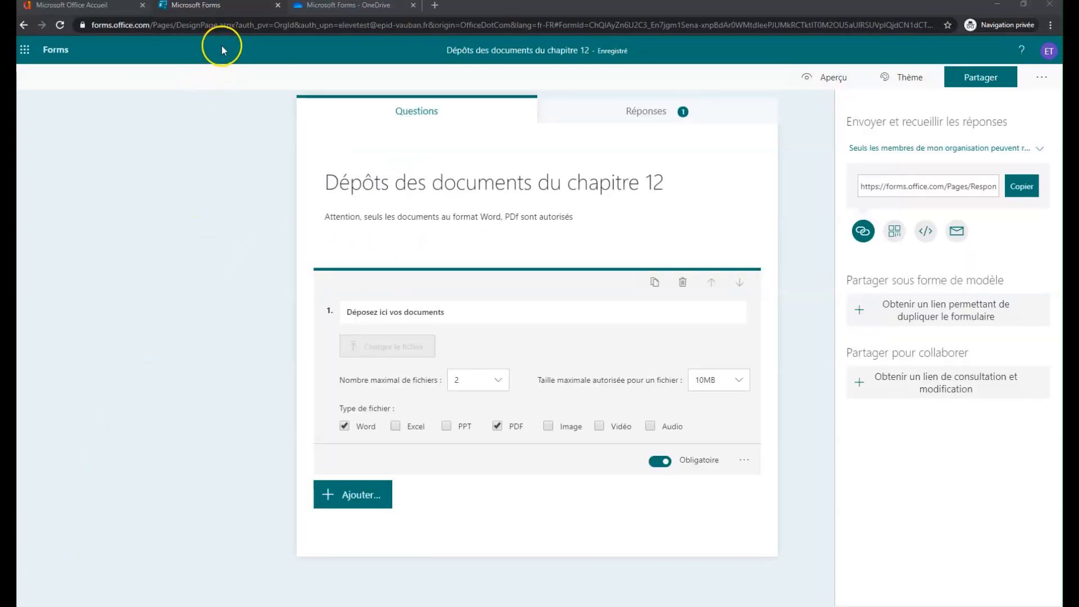
# - Back in the form's editing view, review the collected responses and display the respondent's individual result with the uploaded files
pyautogui.click(632, 114)
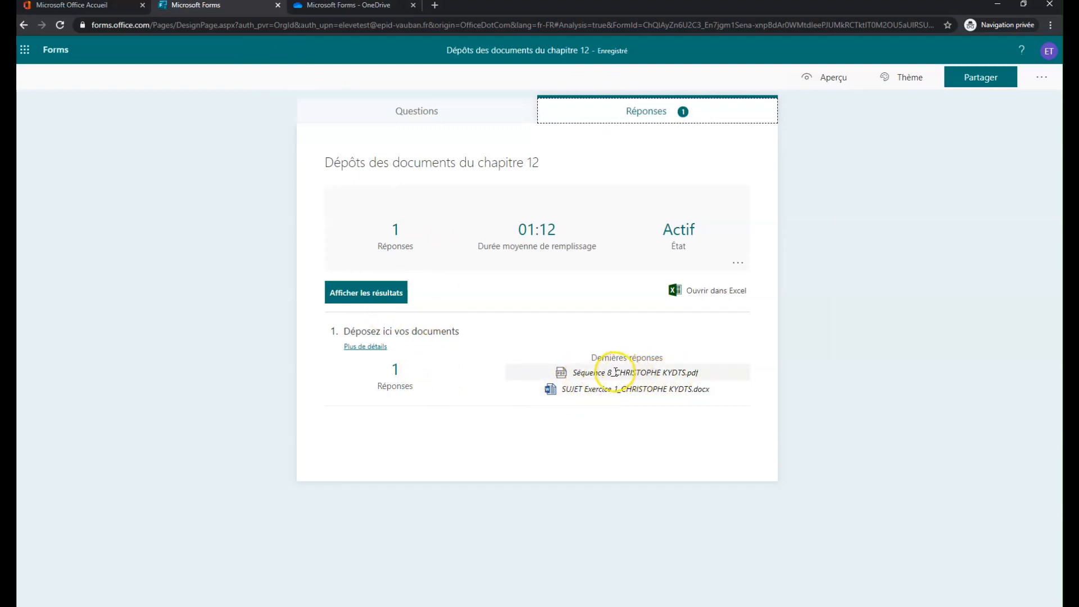
pyautogui.moveTo(616, 372); pyautogui.dragTo(686, 372)
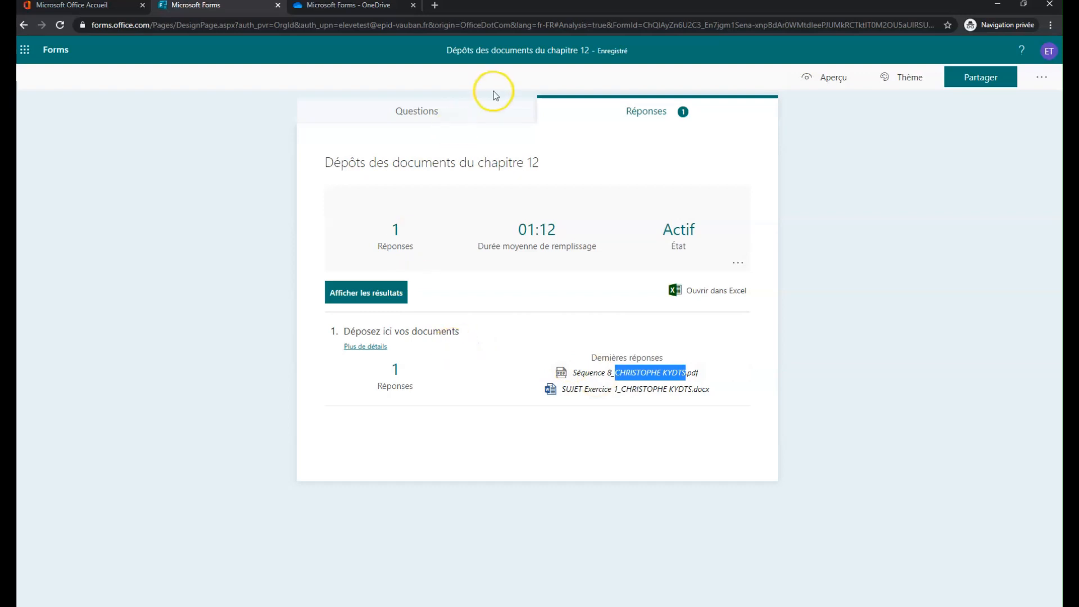
pyautogui.click(369, 298)
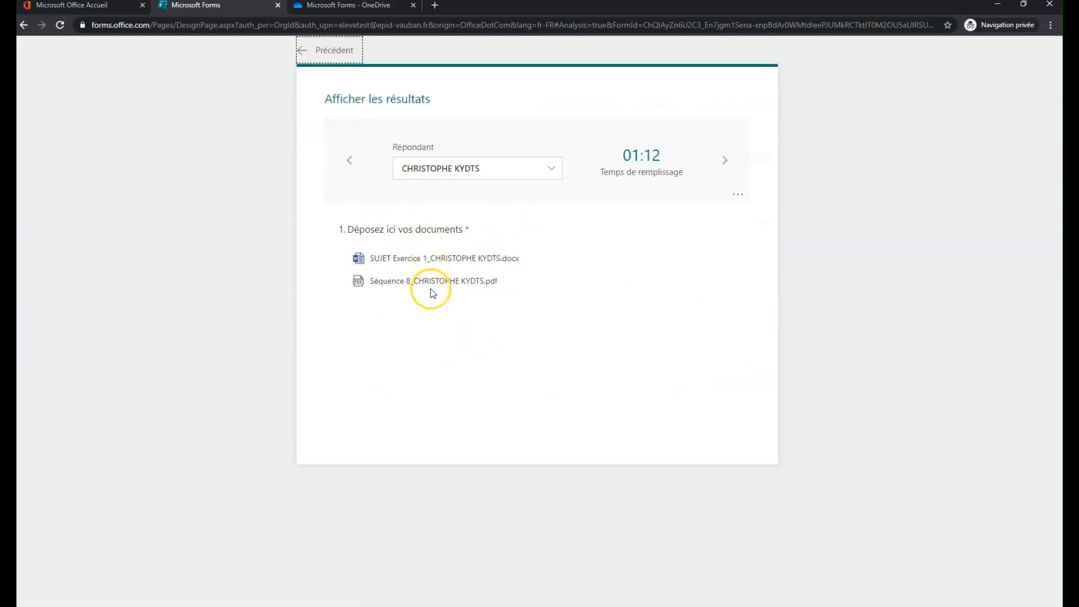
# - In OneDrive, browse to Applications > Microsoft Forms > Dépôts des documents du chapitre 12 > Question, check who submitted the files, and return to Microsoft Forms
pyautogui.click(363, 7)
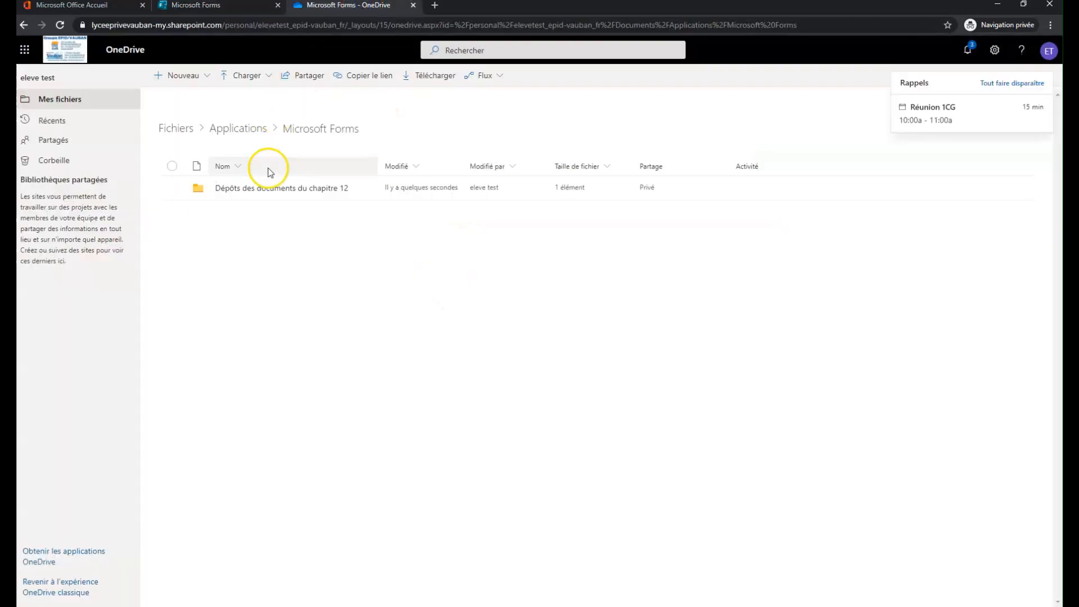
pyautogui.click(190, 128)
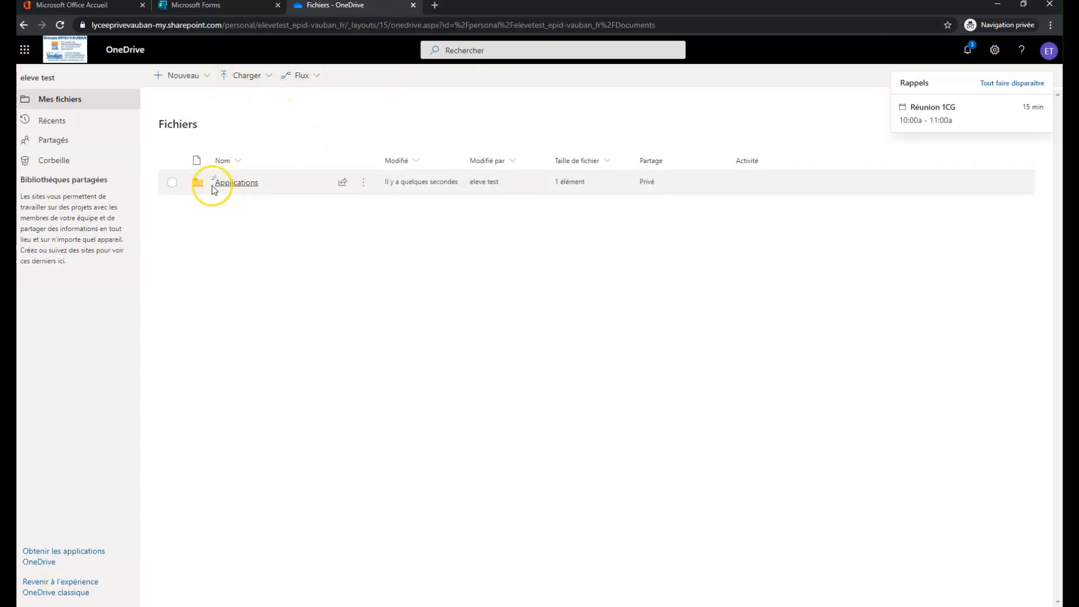
pyautogui.click(236, 188)
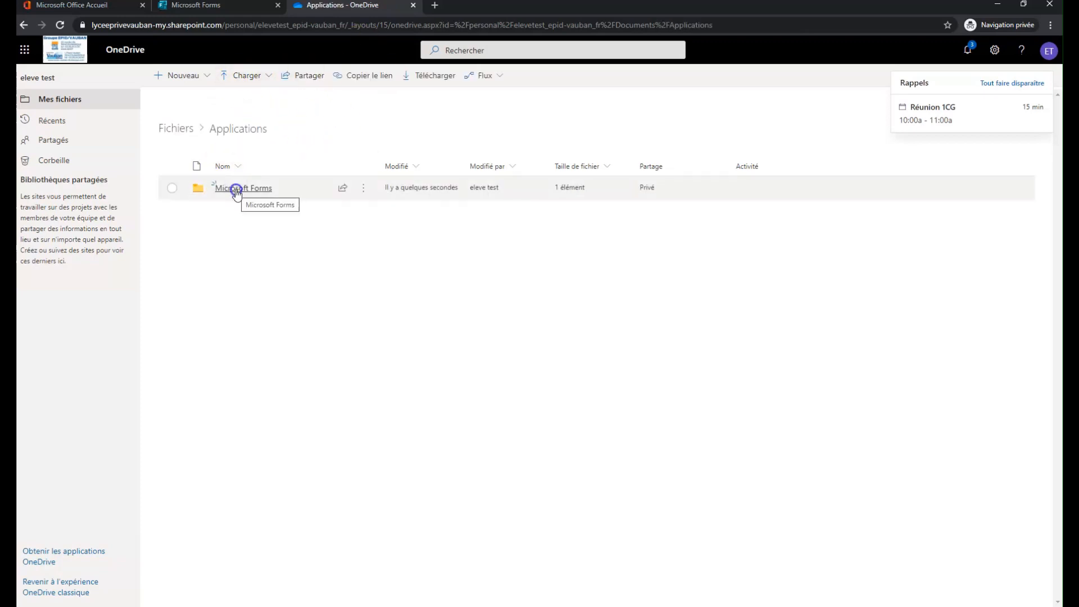
pyautogui.click(236, 190)
pyautogui.click(236, 189)
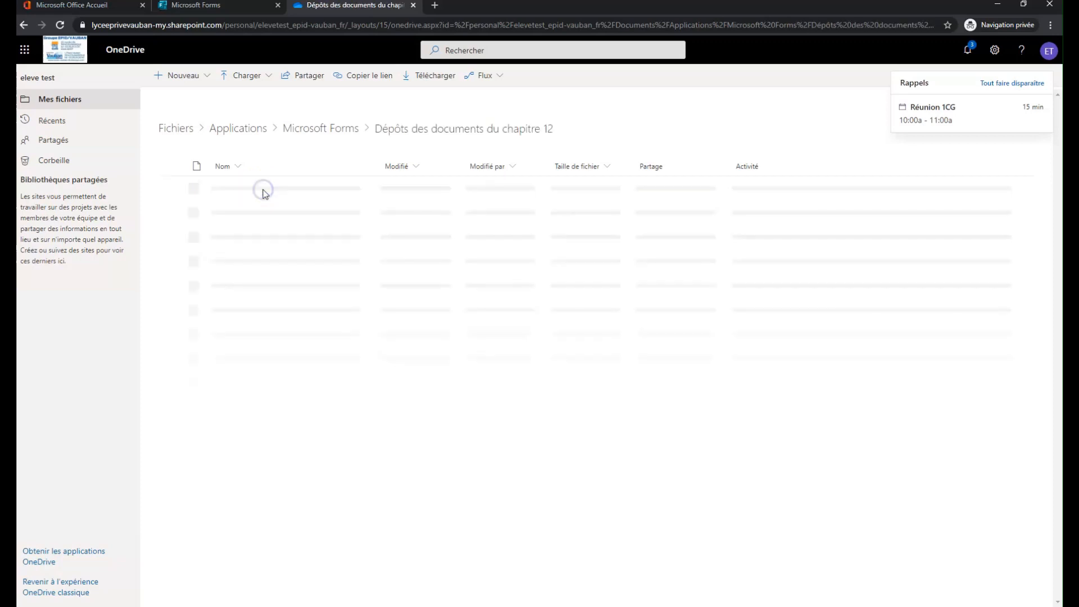
pyautogui.click(234, 188)
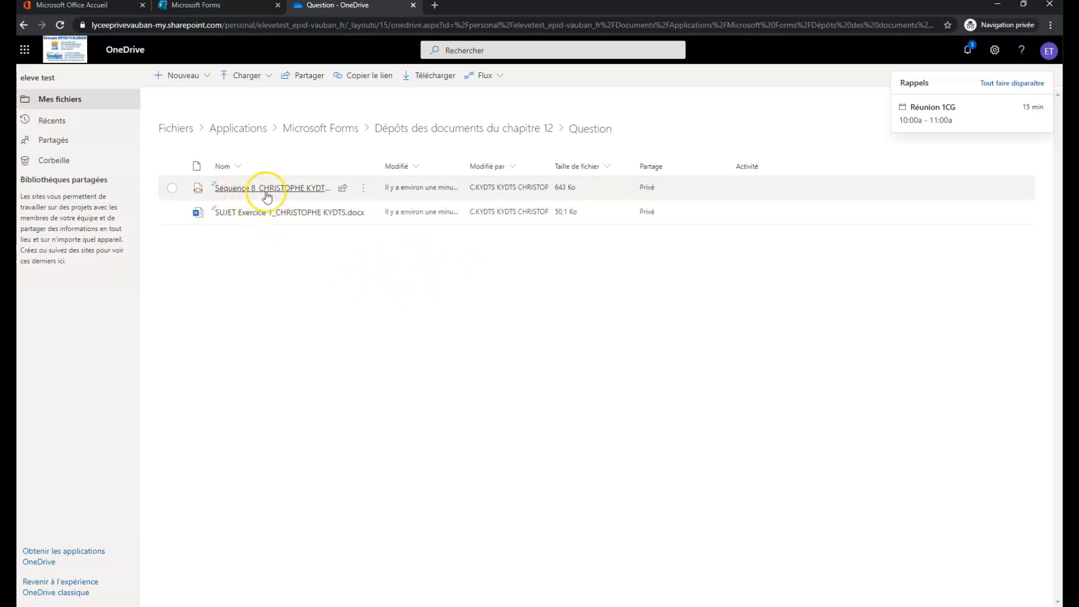
pyautogui.moveTo(304, 193)
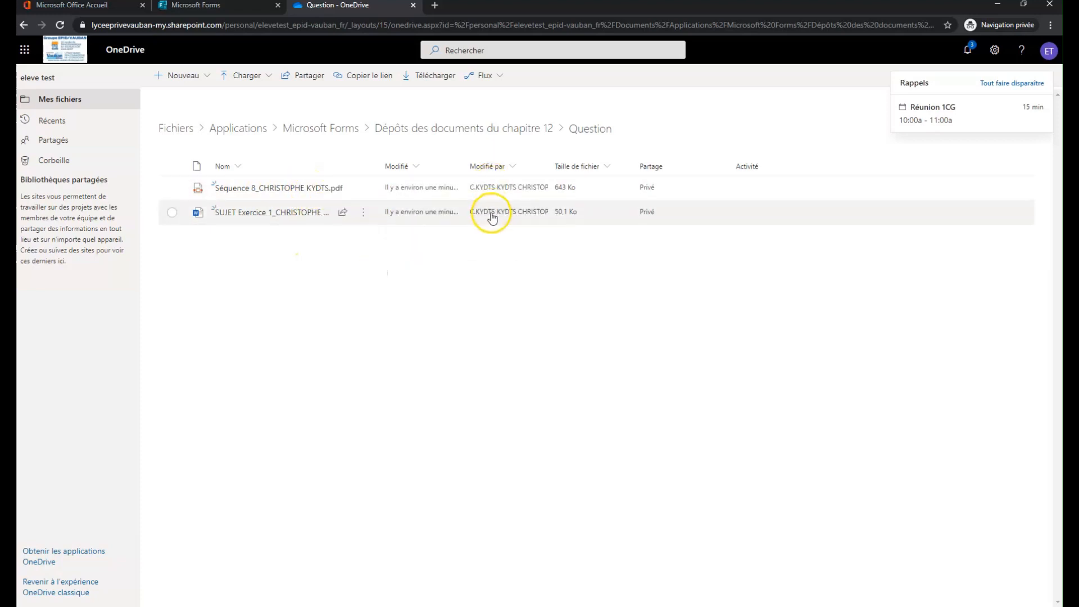
pyautogui.moveTo(505, 193)
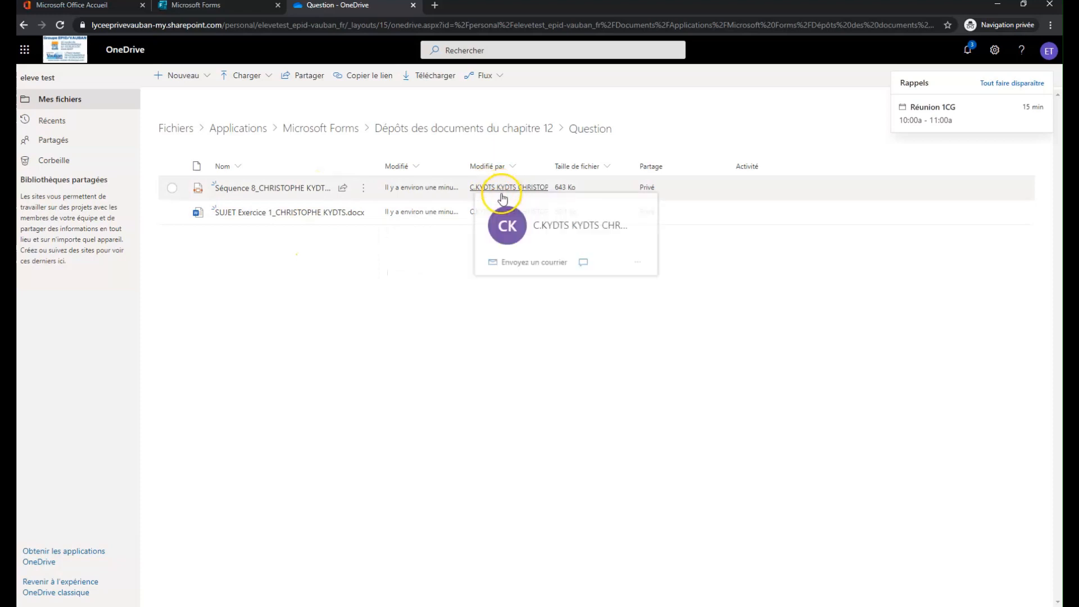
pyautogui.click(245, 8)
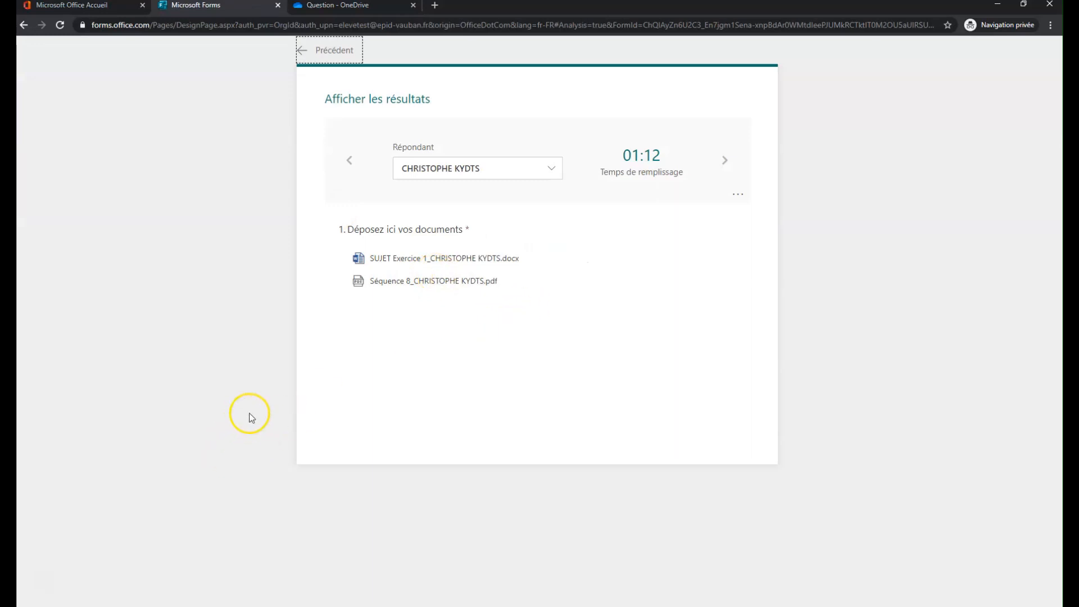